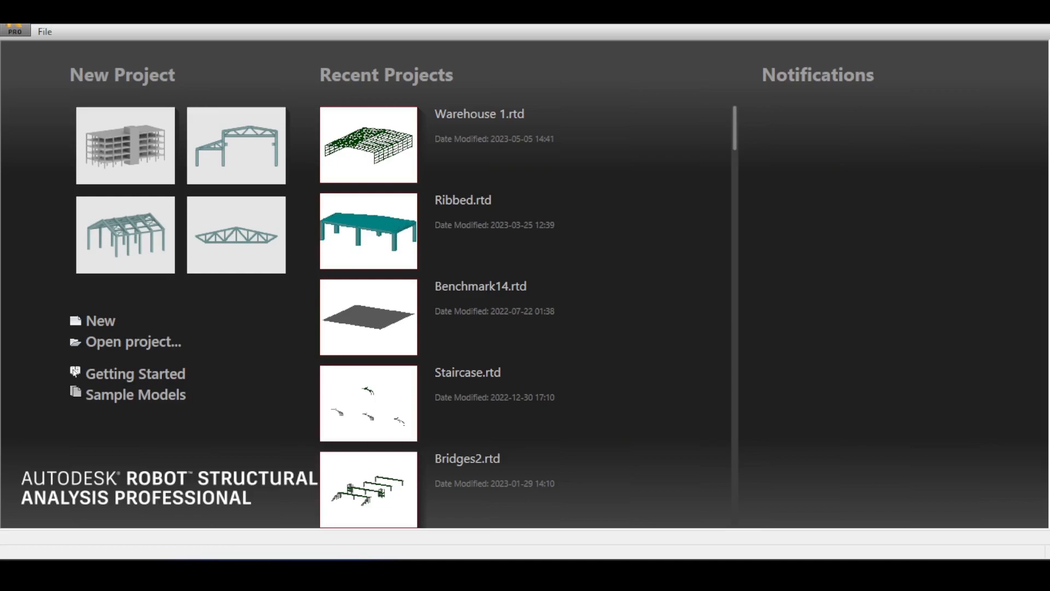
Create a new project from the building template and open Section Definition for a solid section
{"action": "left_click", "coordinate": [88, 145]}
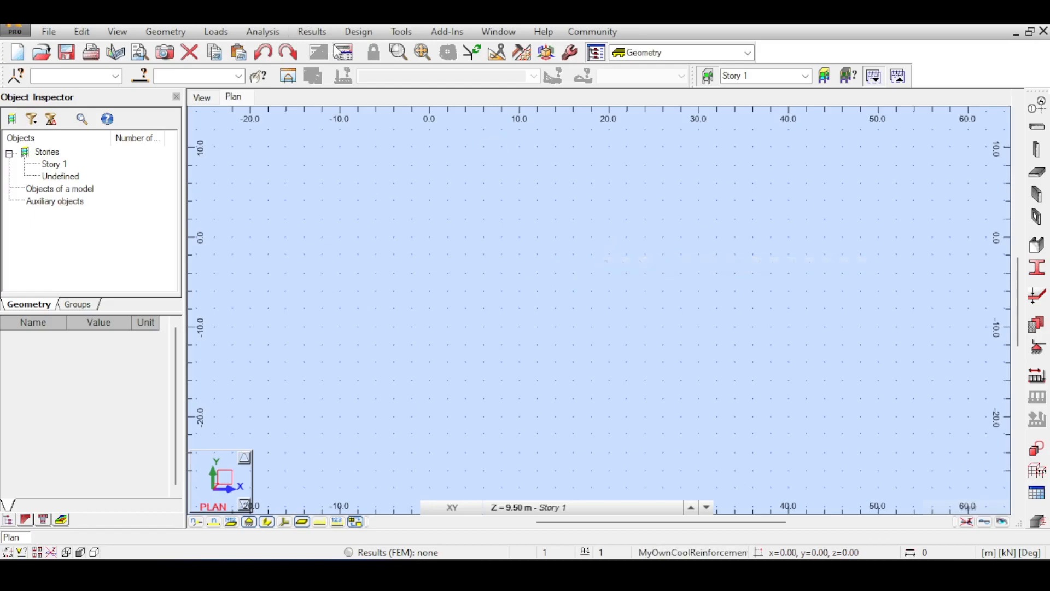
{"action": "left_click", "coordinate": [401, 32]}
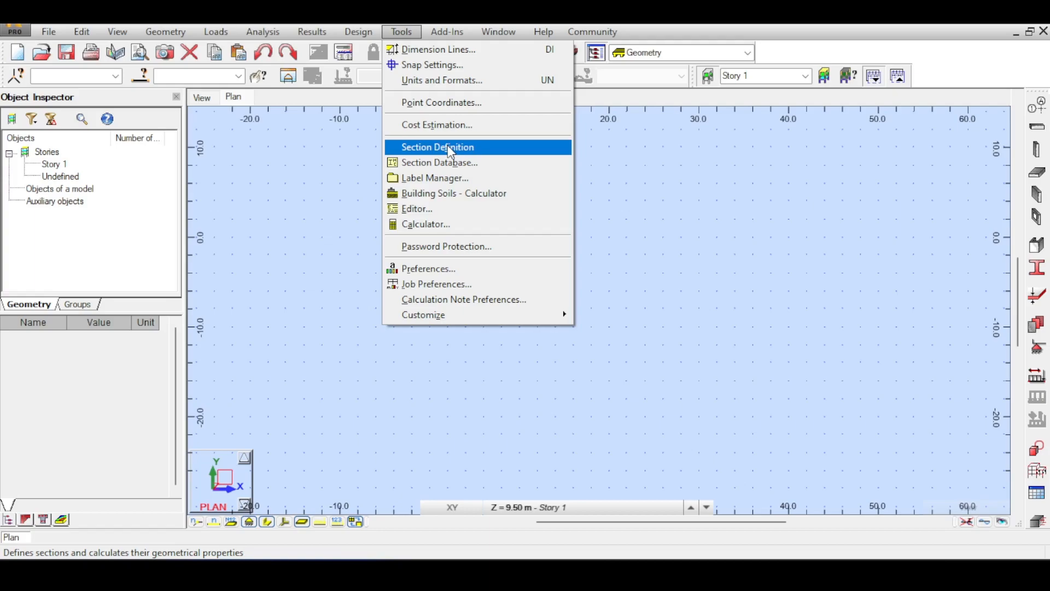
{"action": "left_click", "coordinate": [448, 146]}
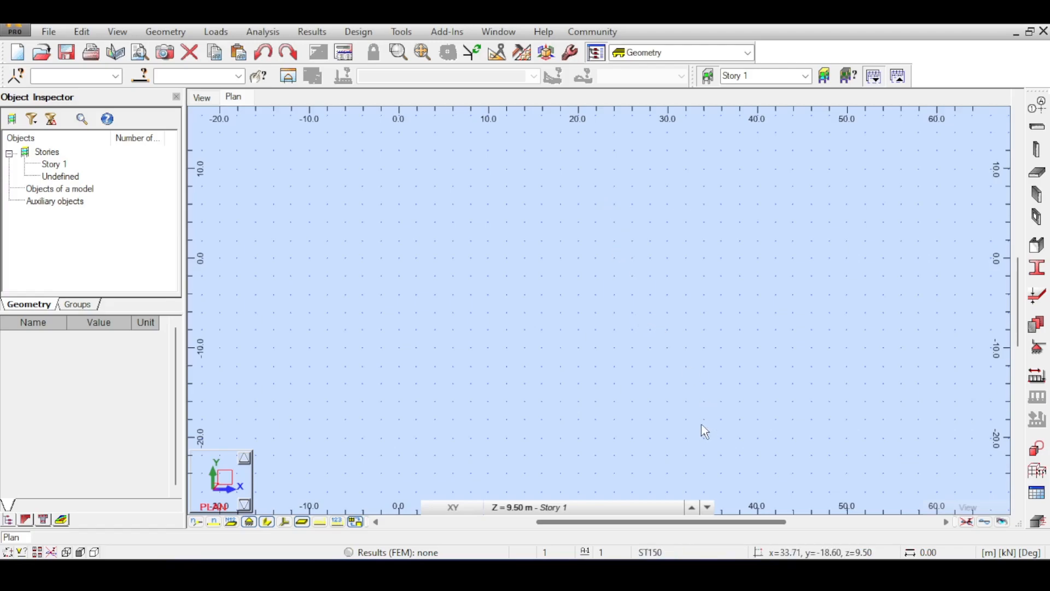
{"action": "left_click", "coordinate": [409, 33]}
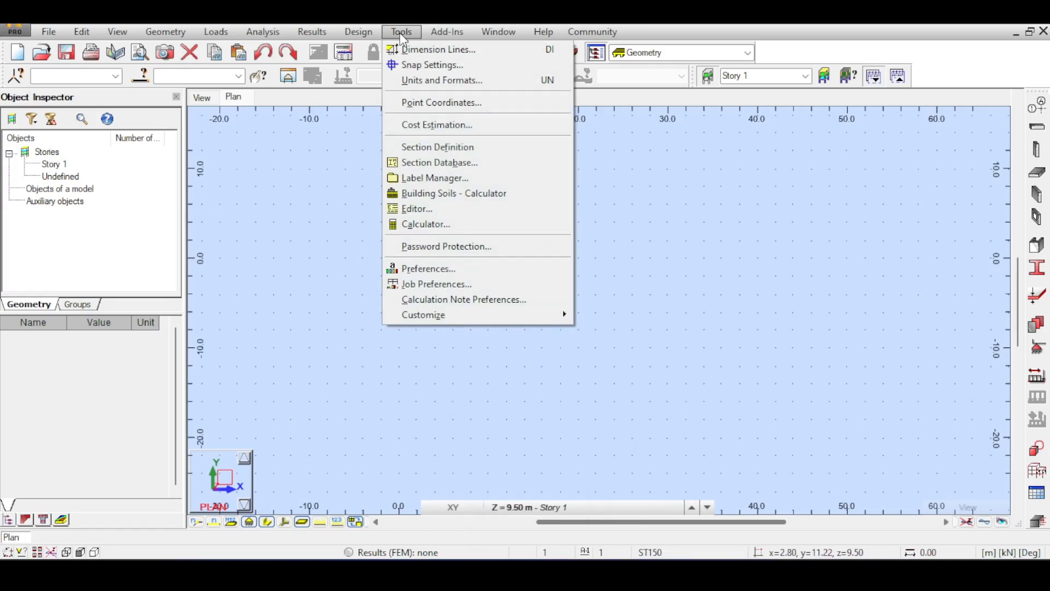
{"action": "left_click", "coordinate": [419, 148]}
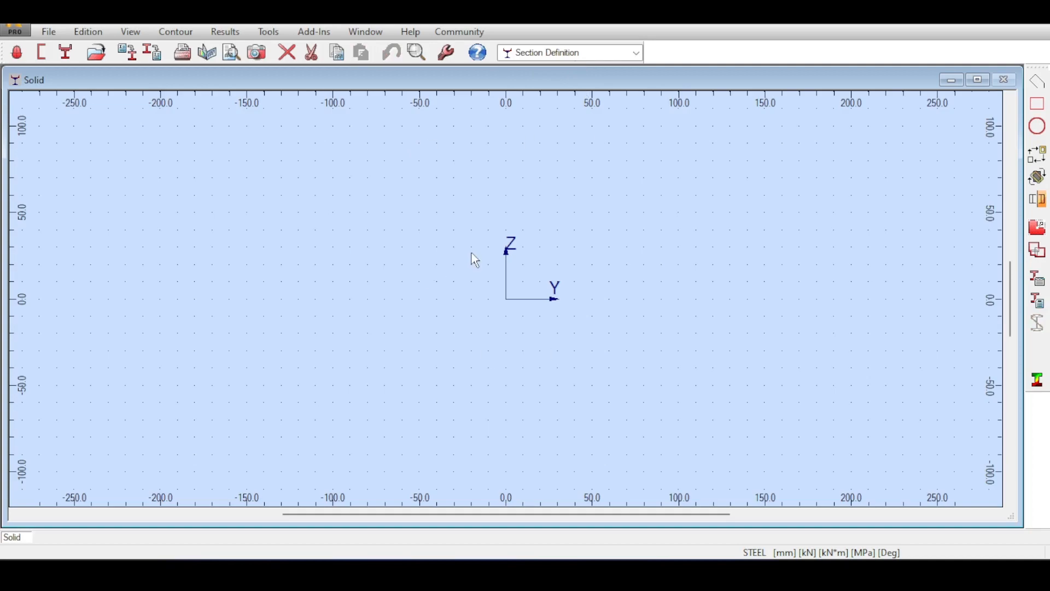
{"action": "left_click", "coordinate": [636, 53]}
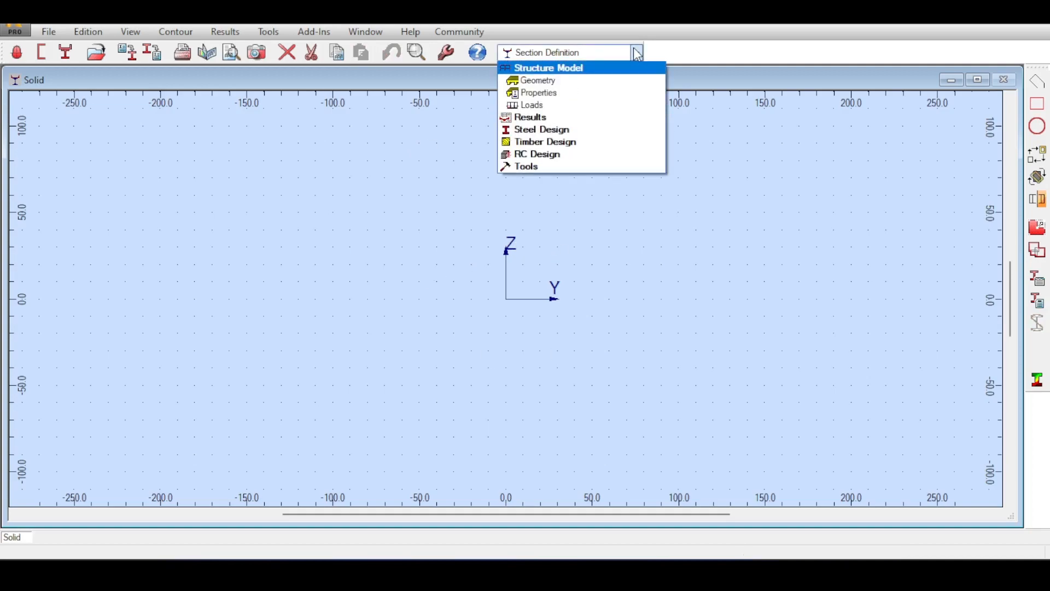
{"action": "left_click", "coordinate": [537, 160]}
{"action": "left_click", "coordinate": [547, 142]}
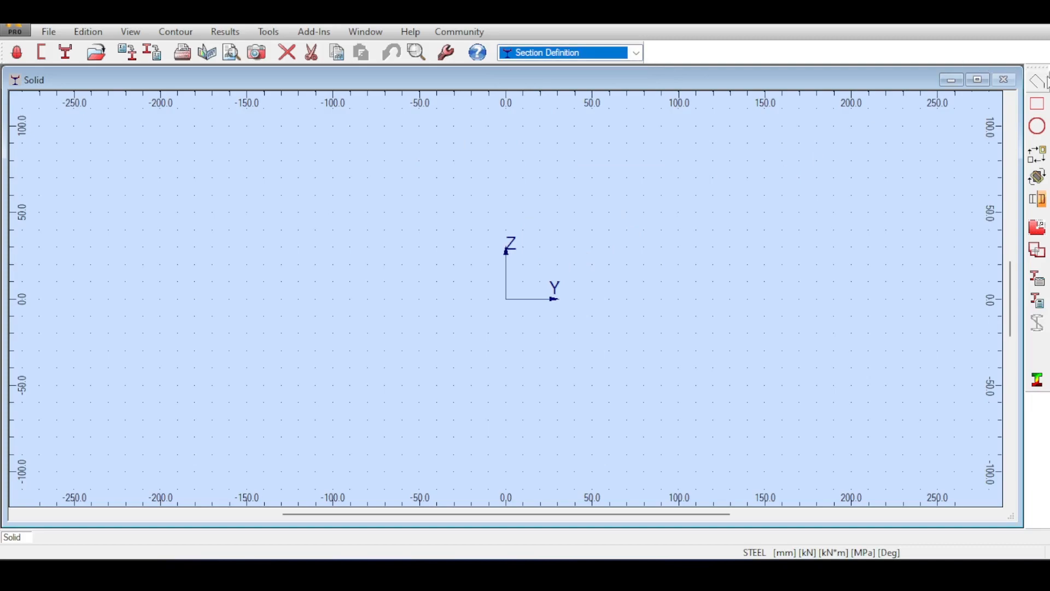
Draw a freehand five-sided trial contour around the section origin and delete it
{"action": "left_click", "coordinate": [1042, 79]}
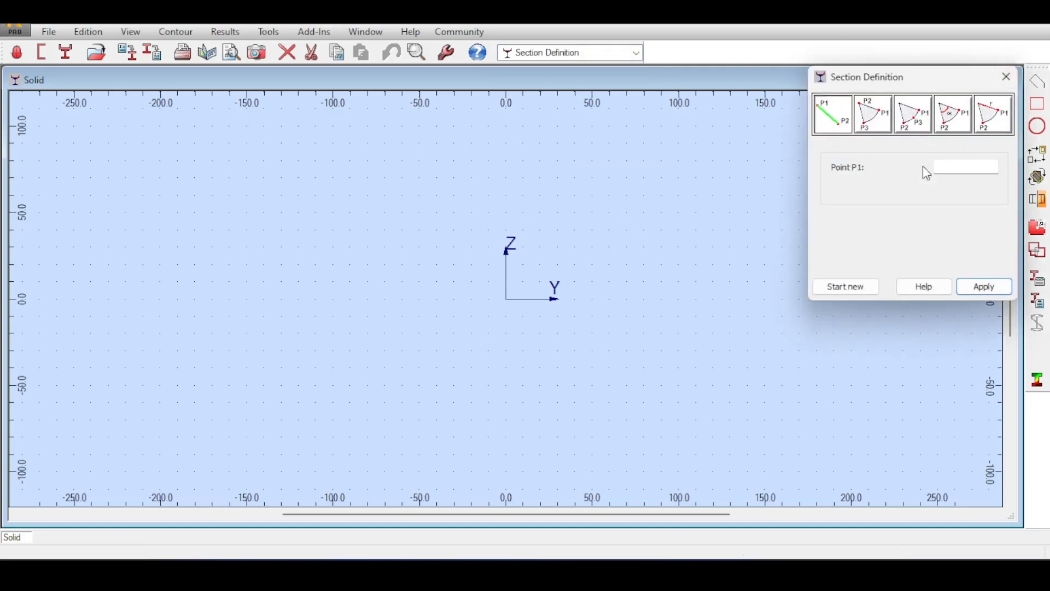
{"action": "left_click", "coordinate": [610, 350]}
{"action": "left_click", "coordinate": [575, 230]}
{"action": "left_click", "coordinate": [403, 195]}
{"action": "left_click", "coordinate": [367, 316]}
{"action": "left_click", "coordinate": [506, 350]}
{"action": "left_click", "coordinate": [611, 351]}
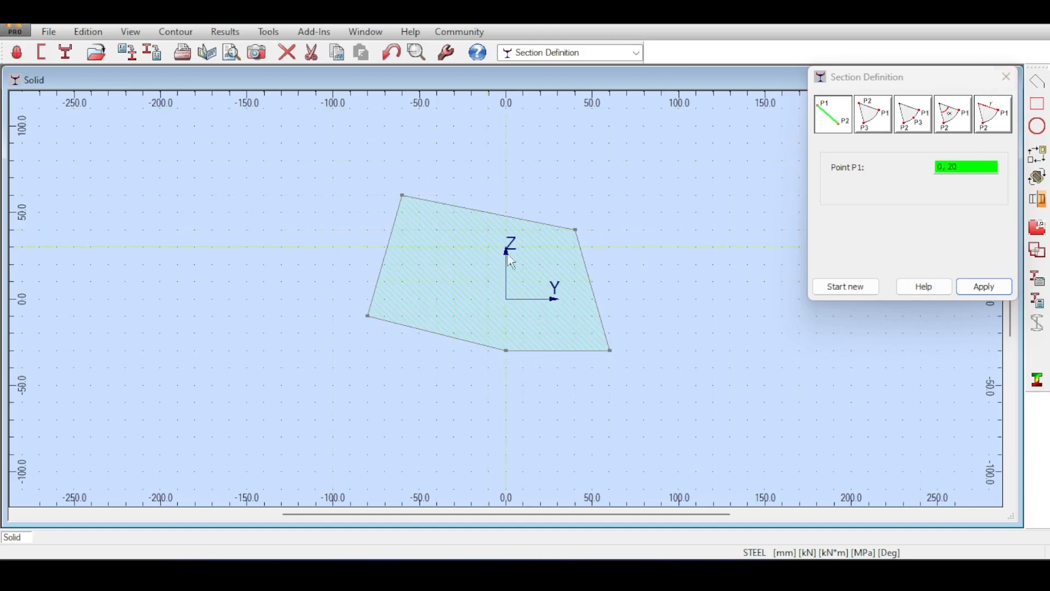
{"action": "left_click", "coordinate": [1006, 76]}
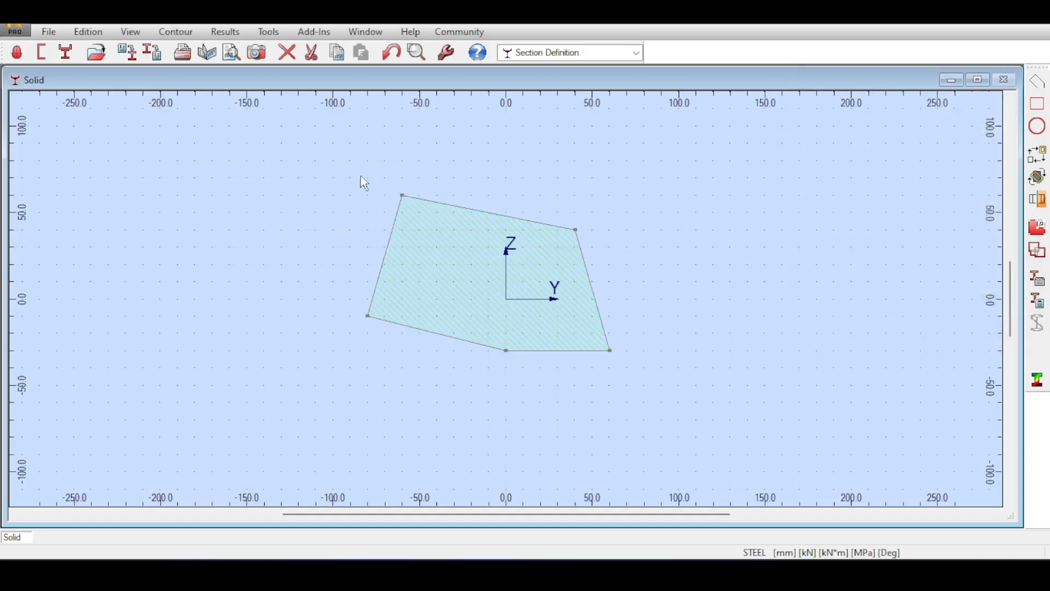
{"action": "key", "text": "Delete"}
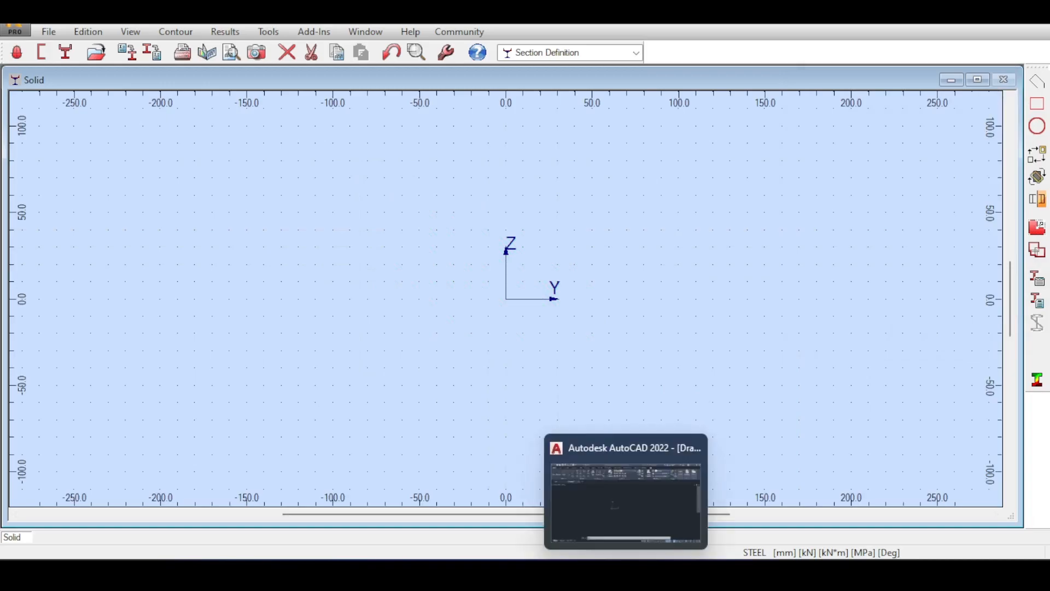
Switch to AutoCAD and start an orthogonal polyline with a 20-unit segment downwards and a 50-unit segment to the left
{"action": "left_click", "coordinate": [624, 572]}
{"action": "middle_click_drag", "start_coordinate": [475, 231], "coordinate": [493, 266]}
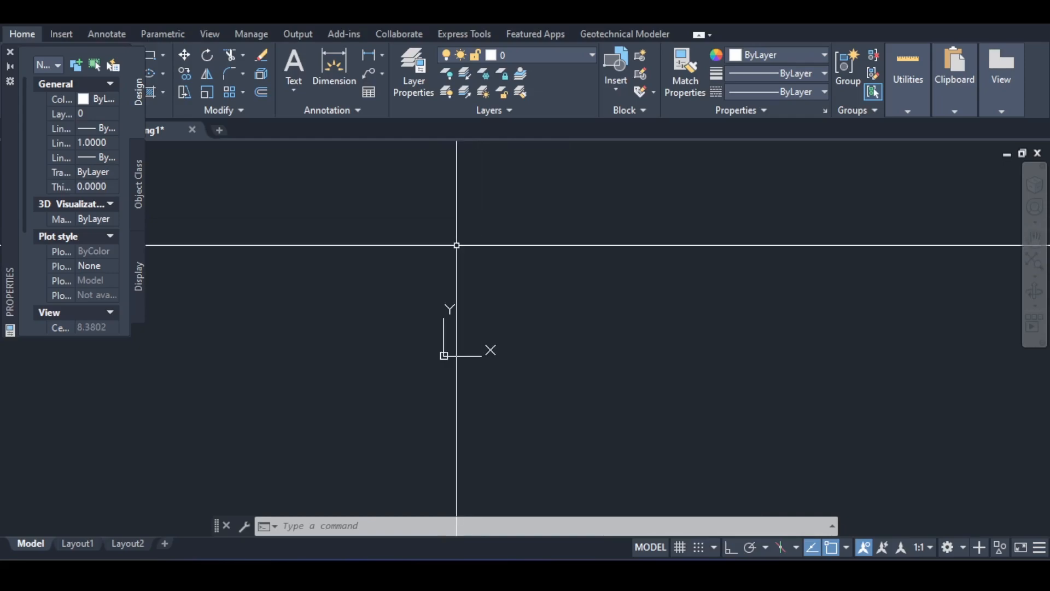
{"action": "middle_click_drag", "start_coordinate": [466, 266], "coordinate": [478, 302]}
{"action": "type", "text": "pl"}
{"action": "key", "text": "Return"}
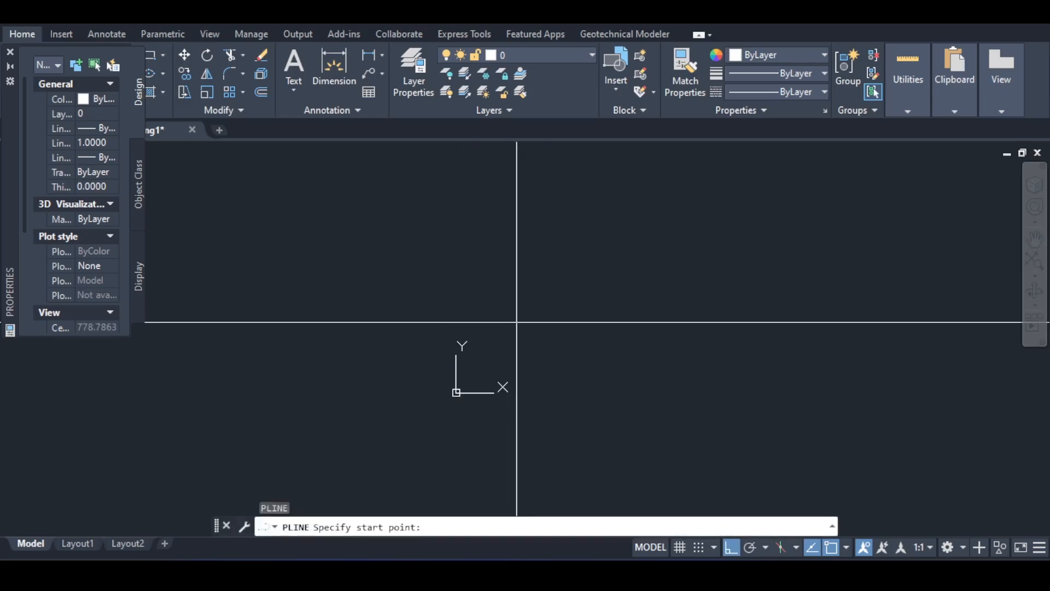
{"action": "left_click", "coordinate": [555, 322]}
{"action": "key", "text": "F8"}
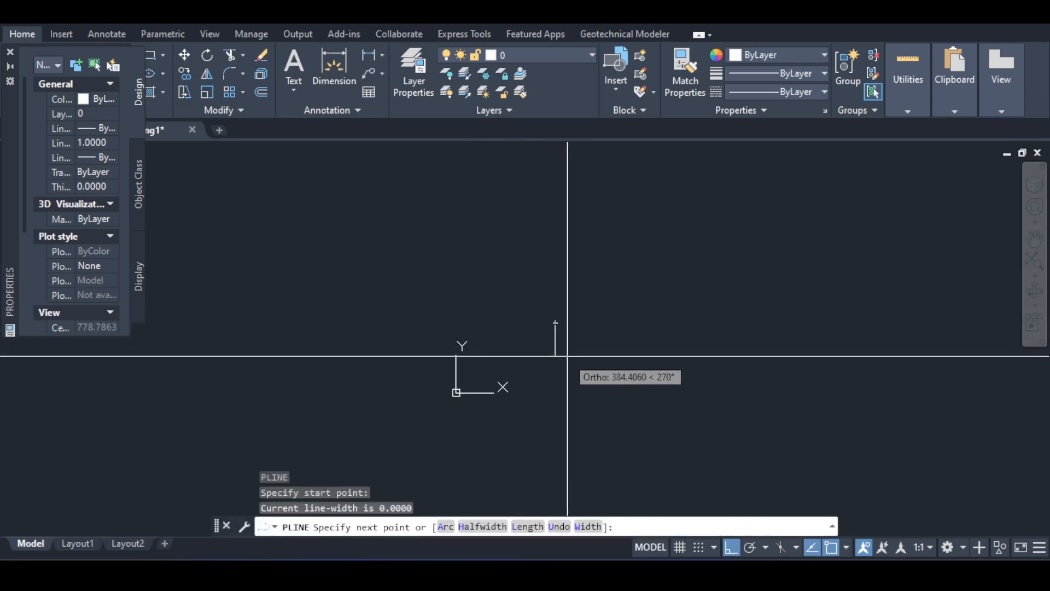
{"action": "key", "text": "Return"}
{"action": "scroll", "coordinate": [550, 334], "scroll_direction": "up", "scroll_amount": 5}
{"action": "type", "text": "50"}
{"action": "key", "text": "Return"}
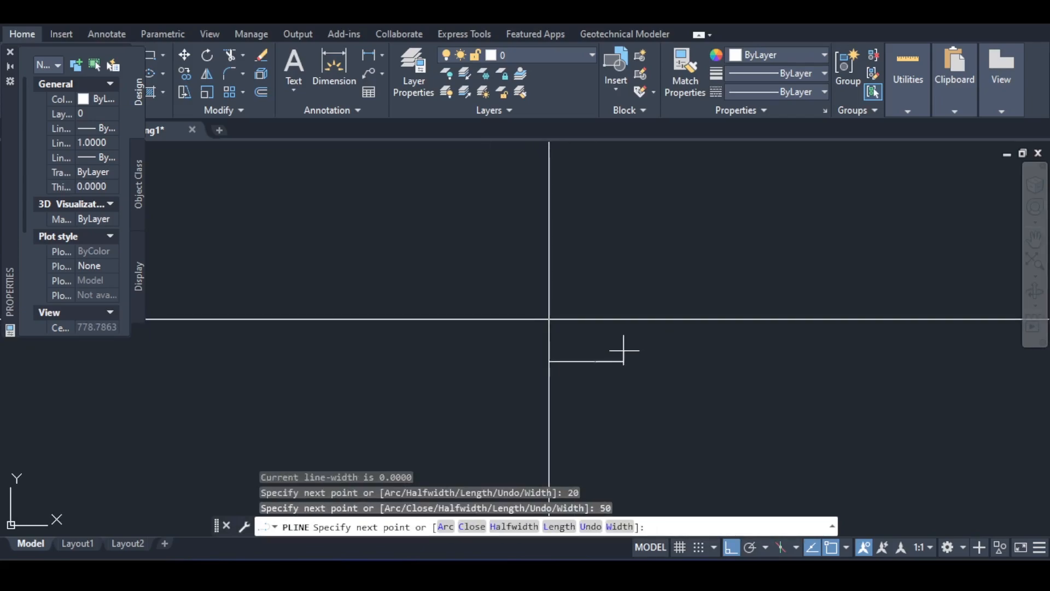
Complete the Z-shaped polyline with segments of 150 units upwards, 50 units to the left and 20 units downwards
{"action": "type", "text": "150"}
{"action": "key", "text": "Return"}
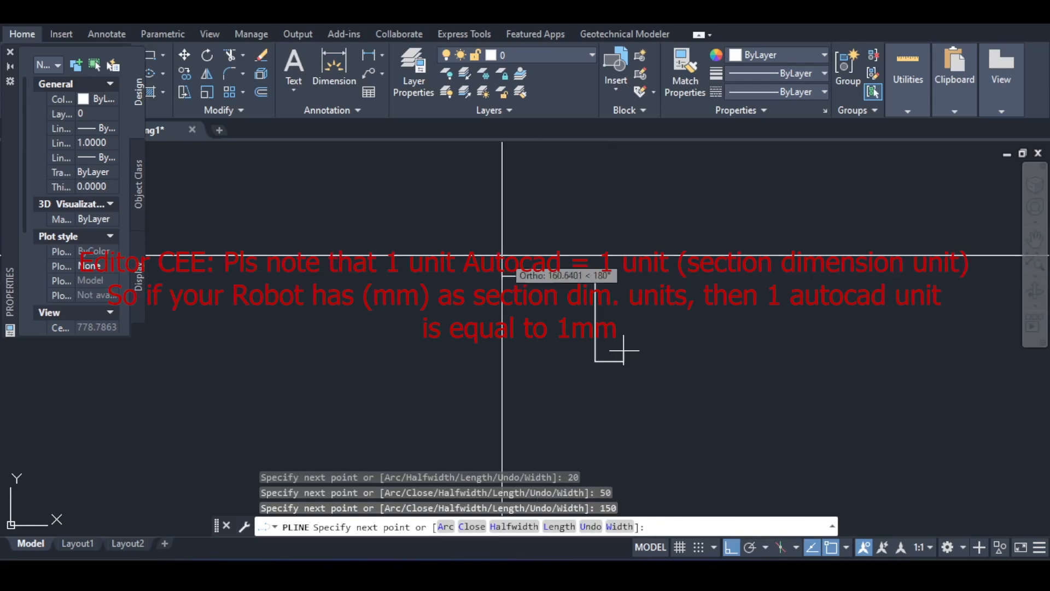
{"action": "type", "text": "50"}
{"action": "key", "text": "Return"}
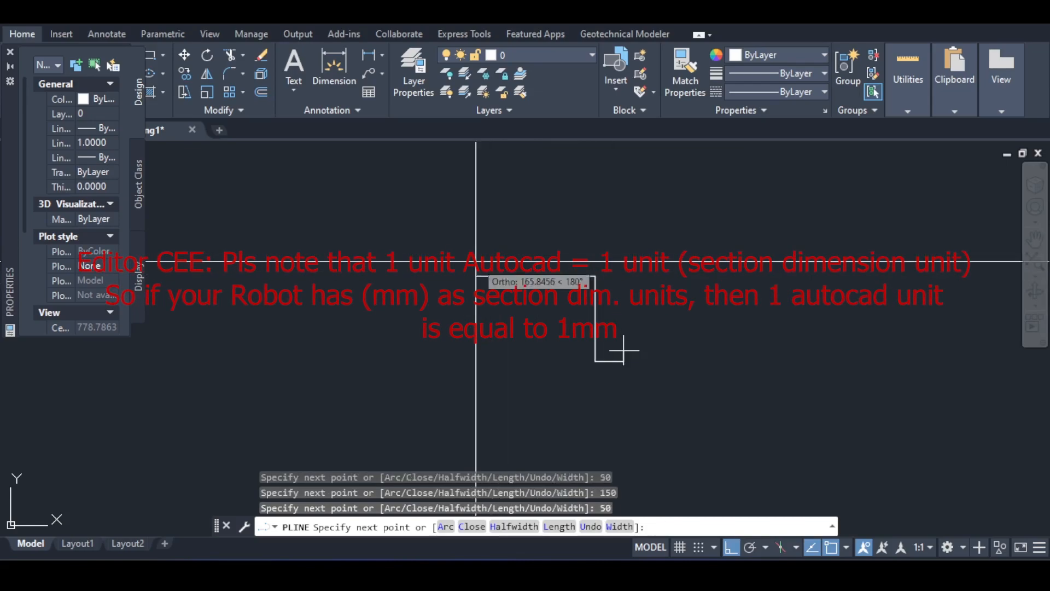
{"action": "type", "text": "20"}
{"action": "key", "text": "Return"}
{"action": "key", "text": "Return"}
Move the Z-shaped polyline from its web midpoint to the origin at 0,0
{"action": "left_click", "coordinate": [633, 247]}
{"action": "left_click", "coordinate": [544, 410]}
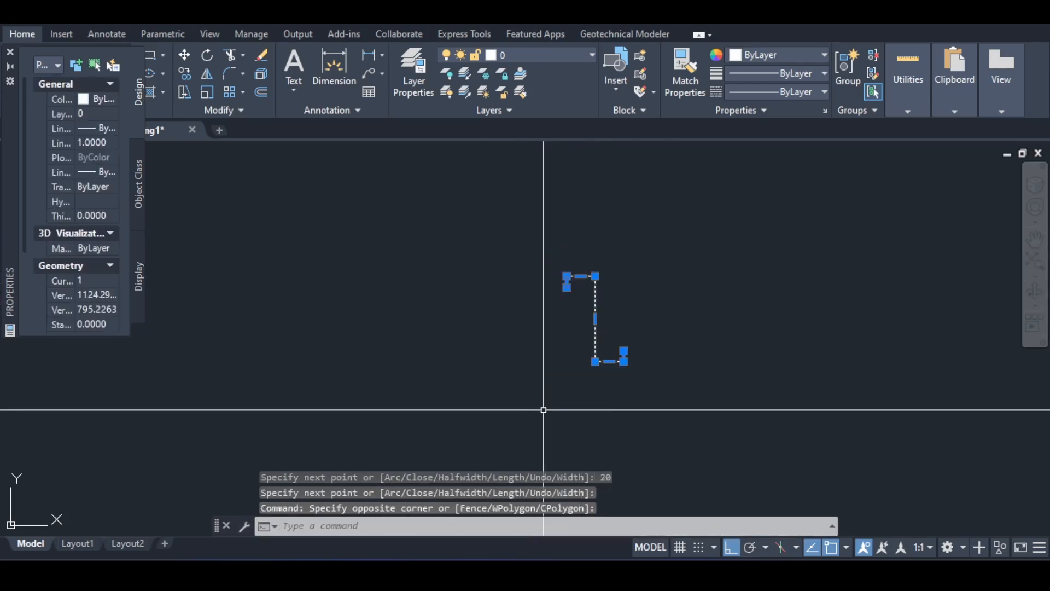
{"action": "type", "text": "m"}
{"action": "key", "text": "Return"}
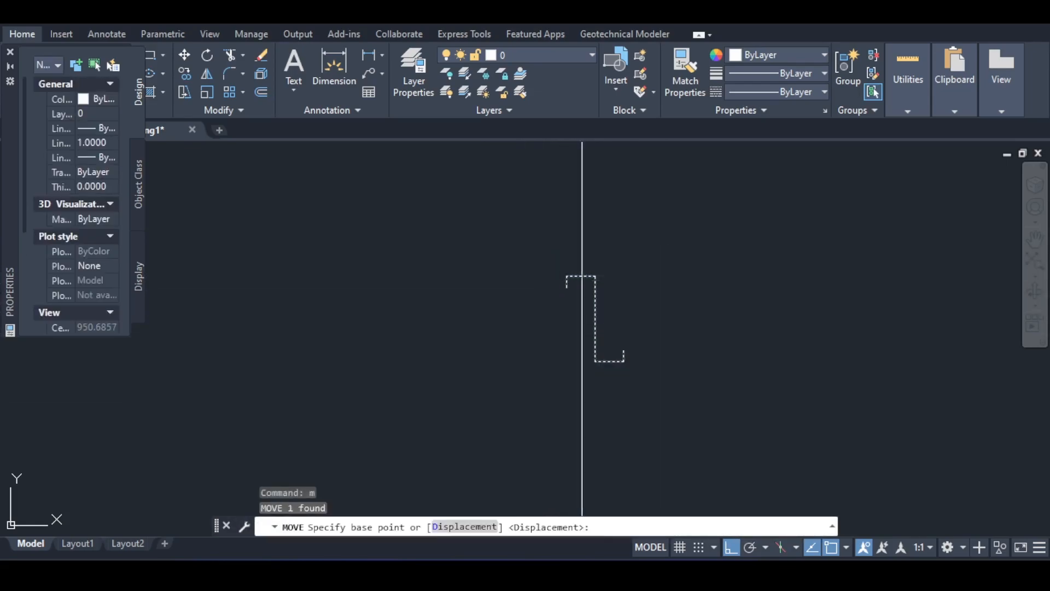
{"action": "left_click", "coordinate": [595, 319]}
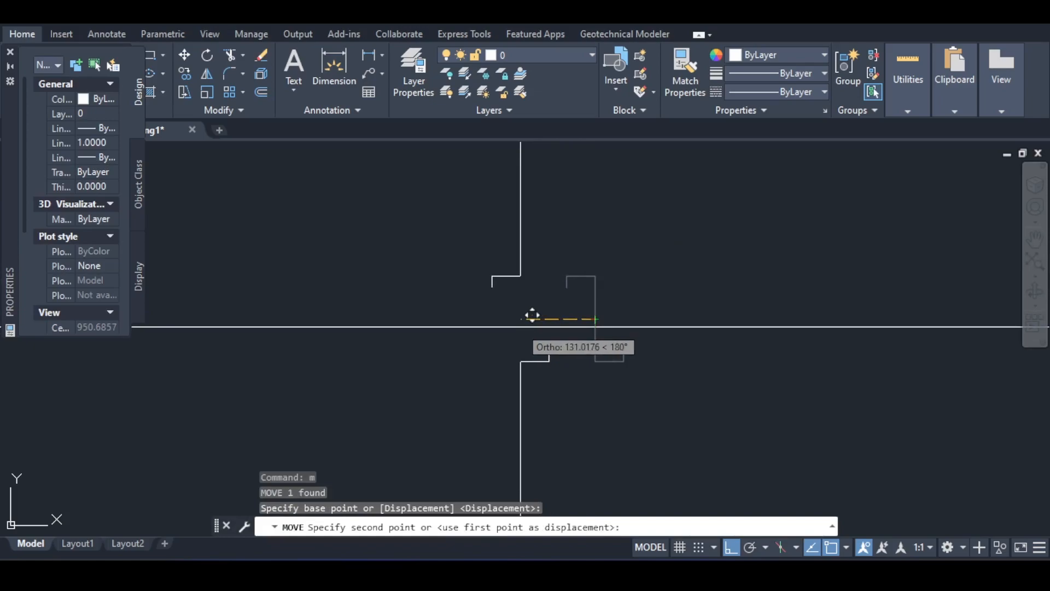
{"action": "key", "text": "Return"}
{"action": "scroll", "coordinate": [520, 327], "scroll_direction": "down", "scroll_amount": 5}
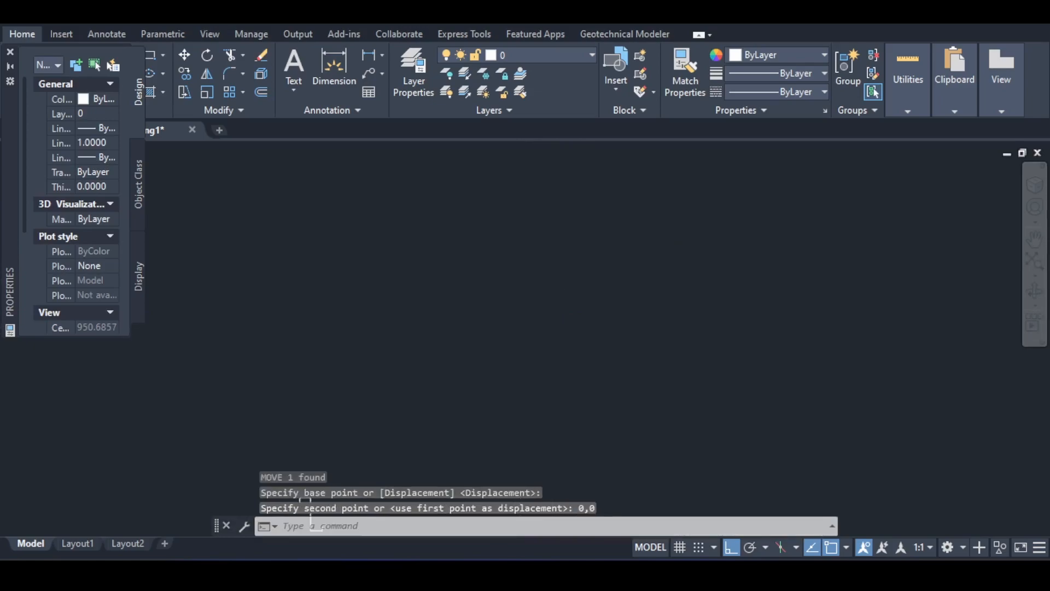
{"action": "middle_click", "coordinate": [563, 347]}
{"action": "middle_click", "coordinate": [563, 347]}
{"action": "scroll", "coordinate": [553, 218], "scroll_direction": "down", "scroll_amount": 6}
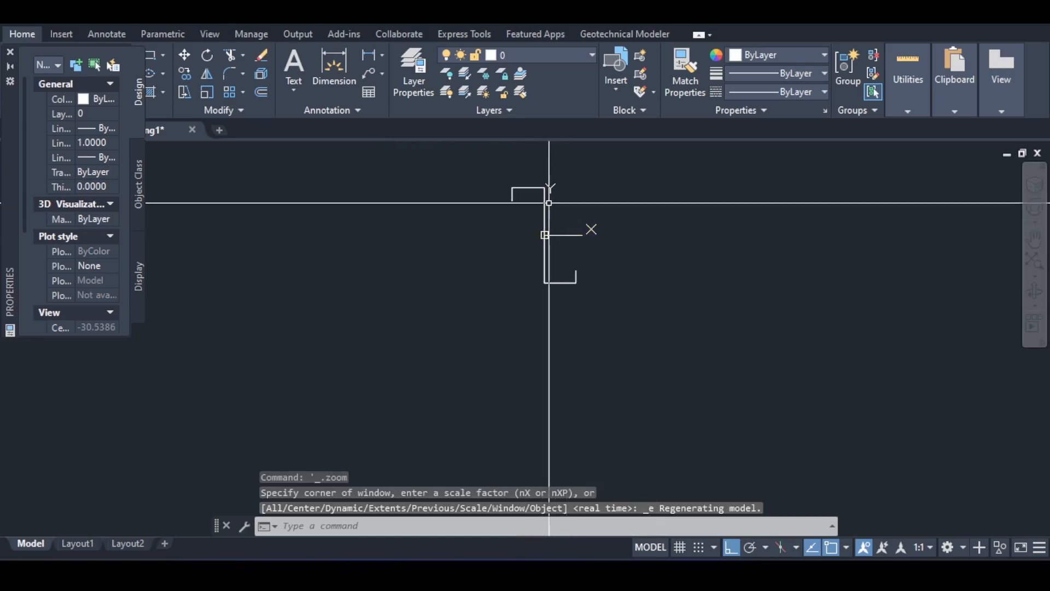
Offset the Z-shaped polyline by 1 unit to its right side
{"action": "left_click", "coordinate": [530, 179]}
{"action": "left_click", "coordinate": [492, 192]}
{"action": "type", "text": "offset"}
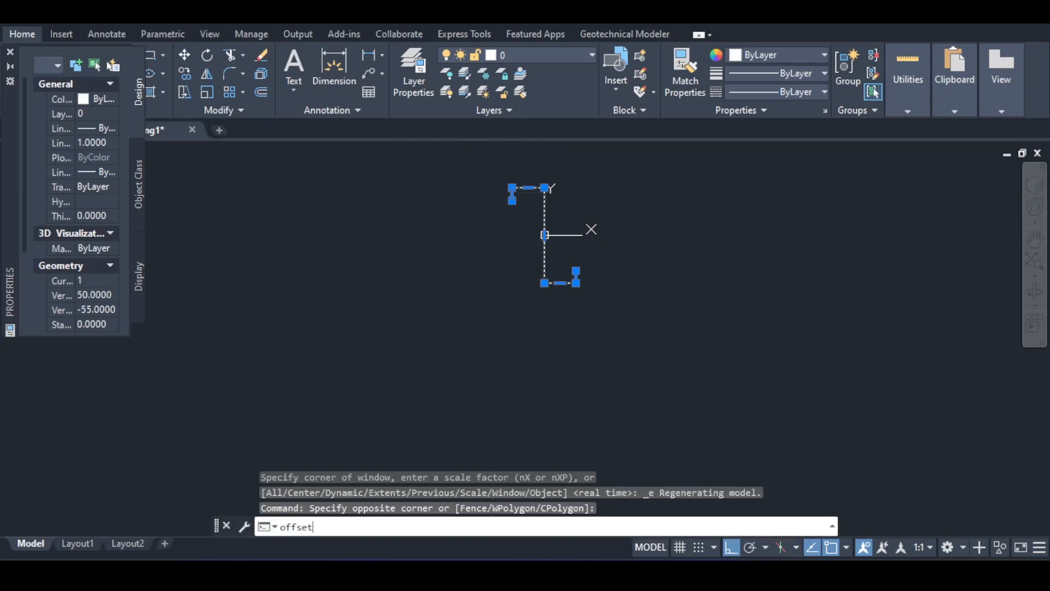
{"action": "key", "text": "Return"}
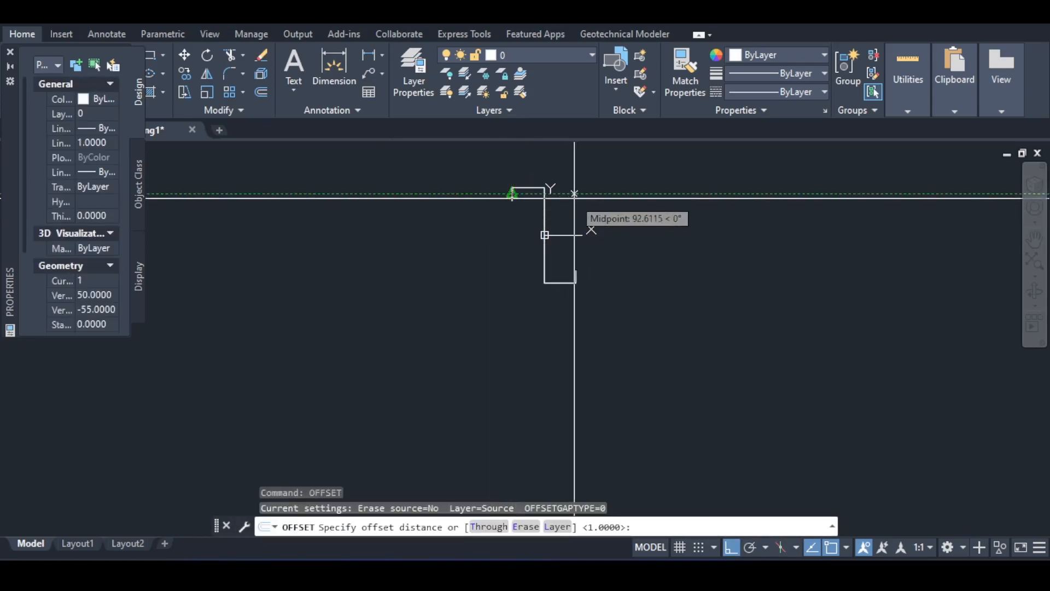
{"action": "scroll", "coordinate": [574, 195], "scroll_direction": "up", "scroll_amount": 4}
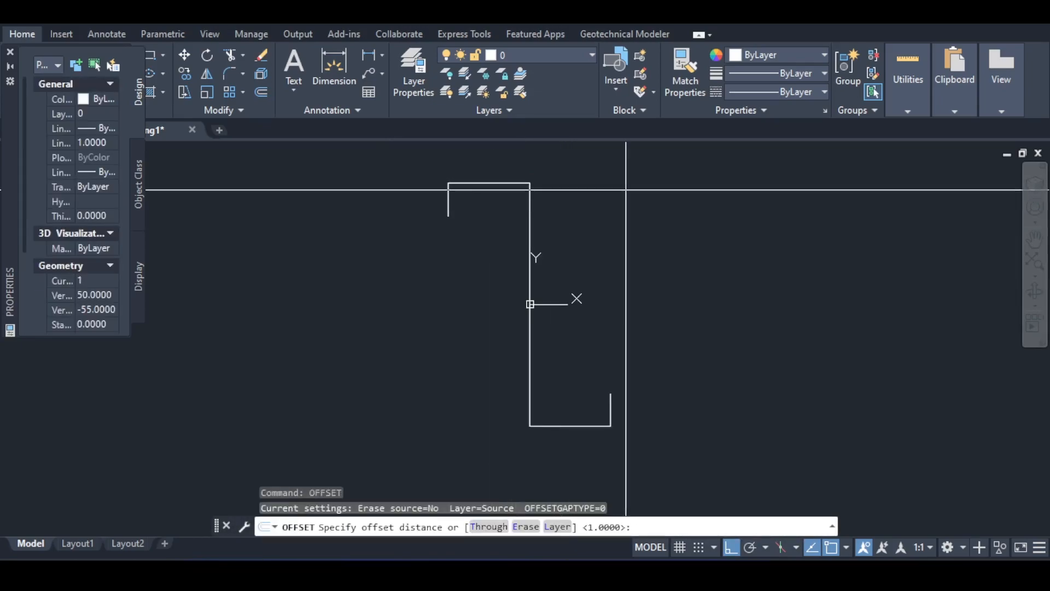
{"action": "key", "text": "Return"}
{"action": "left_click", "coordinate": [588, 426]}
{"action": "left_click", "coordinate": [623, 228]}
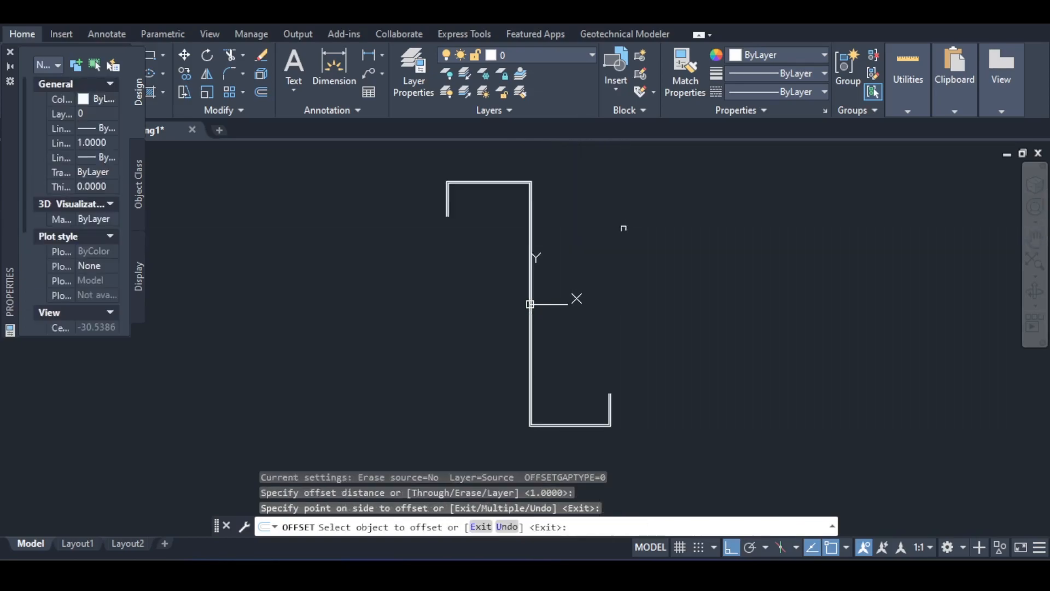
Offset the original centreline of the Z profile by 1 unit to its left side
{"action": "scroll", "coordinate": [522, 247], "scroll_direction": "up", "scroll_amount": 6}
{"action": "left_click", "coordinate": [544, 238]}
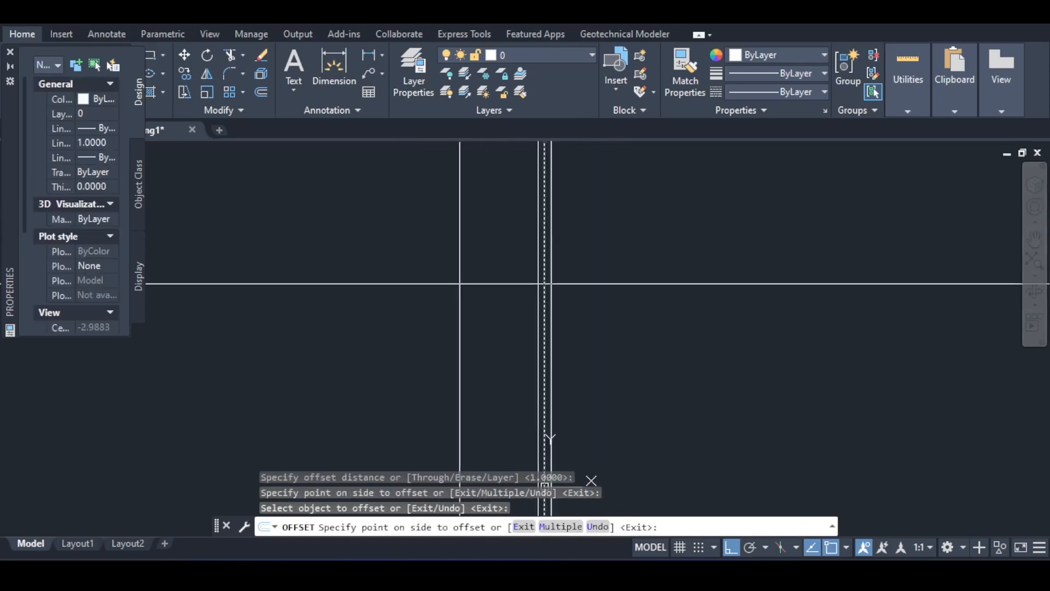
{"action": "left_click", "coordinate": [469, 280]}
{"action": "scroll", "coordinate": [506, 273], "scroll_direction": "down", "scroll_amount": 4}
{"action": "scroll", "coordinate": [514, 275], "scroll_direction": "down", "scroll_amount": 3}
{"action": "key", "text": "Return"}
Delete the centreline polyline between the two offset outlines
{"action": "scroll", "coordinate": [527, 267], "scroll_direction": "up", "scroll_amount": 8}
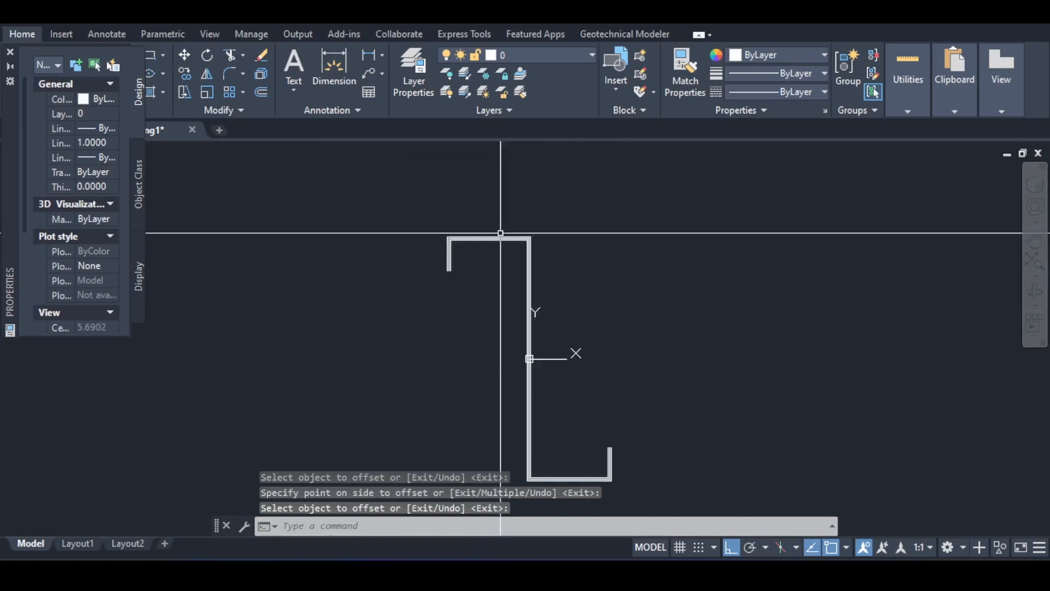
{"action": "left_click", "coordinate": [528, 272]}
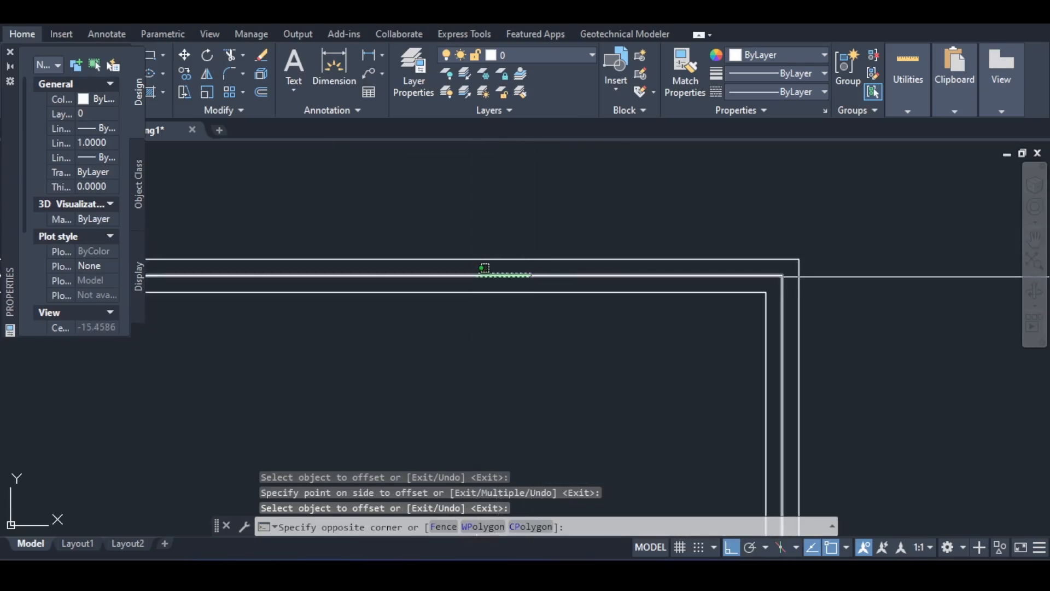
{"action": "left_click", "coordinate": [476, 277]}
{"action": "key", "text": "Delete"}
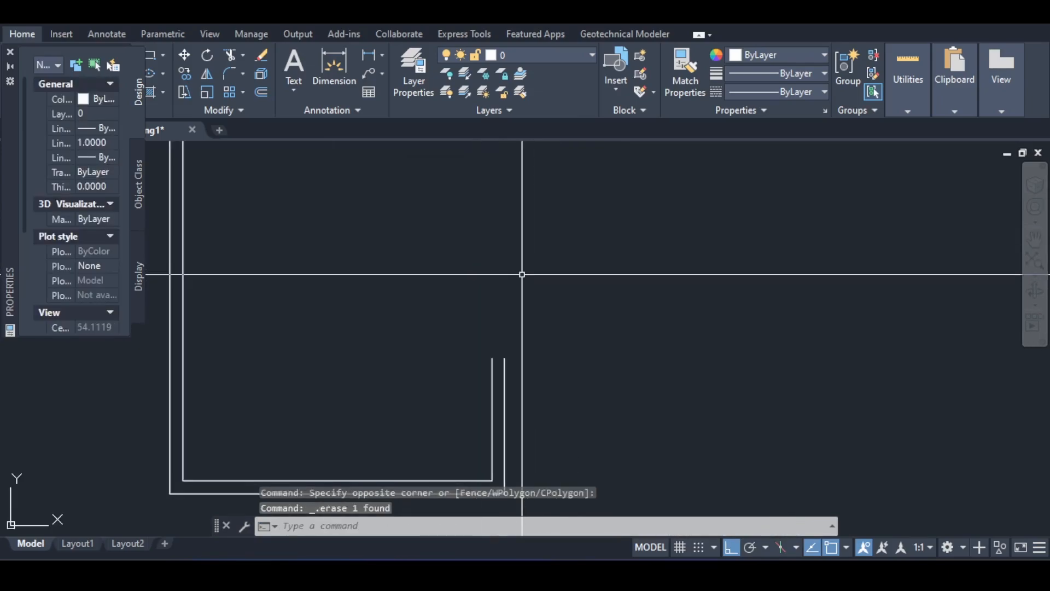
Close the open end of the Z profile's lower lip with a short polyline between the two outlines
{"action": "type", "text": "pli"}
{"action": "key", "text": "Return"}
{"action": "key", "text": "Escape"}
{"action": "type", "text": "pl"}
{"action": "key", "text": "Return"}
{"action": "left_click", "coordinate": [491, 359]}
{"action": "scroll", "coordinate": [491, 359], "scroll_direction": "up", "scroll_amount": 5}
{"action": "key", "text": "Return"}
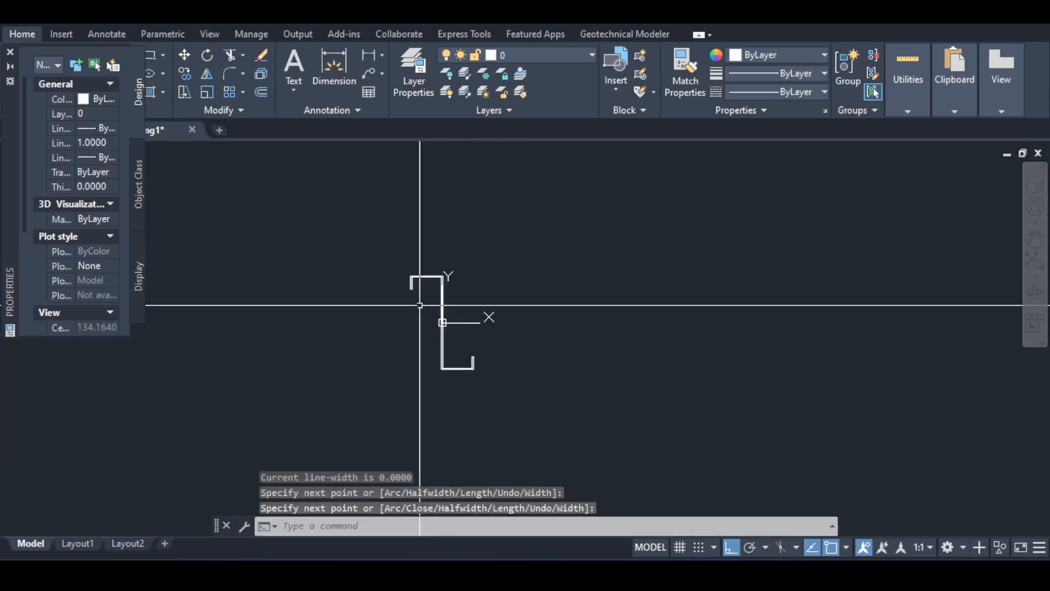
Close the open end of the Z profile's upper lip with a short polyline between the two outlines
{"action": "key", "text": "Return"}
{"action": "scroll", "coordinate": [401, 283], "scroll_direction": "up", "scroll_amount": 10}
{"action": "left_click", "coordinate": [490, 338]}
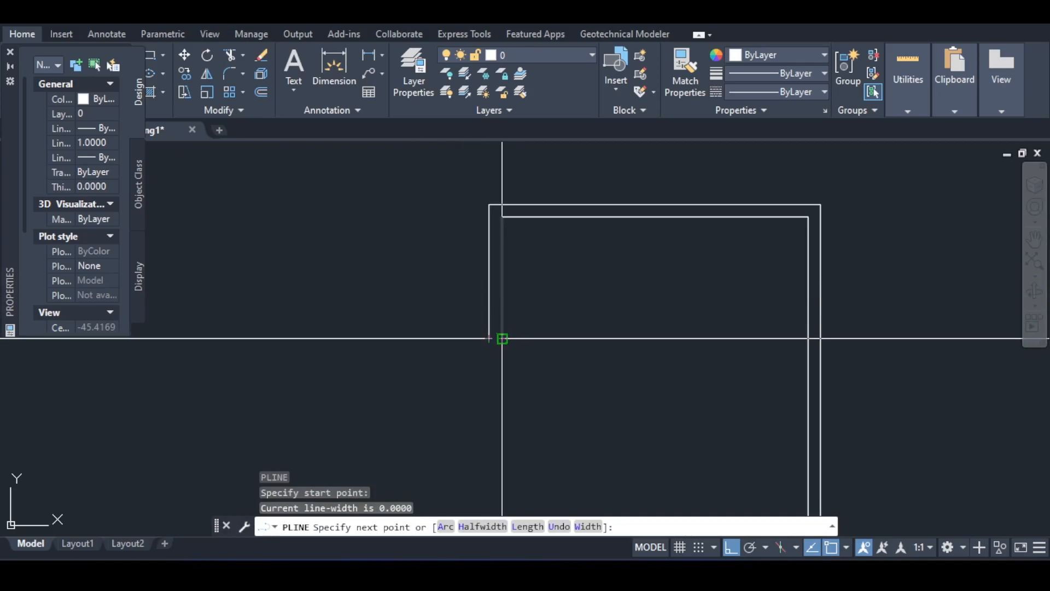
{"action": "left_click", "coordinate": [500, 340]}
{"action": "key", "text": "Return"}
{"action": "scroll", "coordinate": [486, 337], "scroll_direction": "down", "scroll_amount": 4}
{"action": "scroll", "coordinate": [575, 295], "scroll_direction": "down", "scroll_amount": 3}
Fillet the outer outline's corner where the upper flange meets the web with a radius of 2
{"action": "scroll", "coordinate": [602, 263], "scroll_direction": "up", "scroll_amount": 8}
{"action": "type", "text": "fillet"}
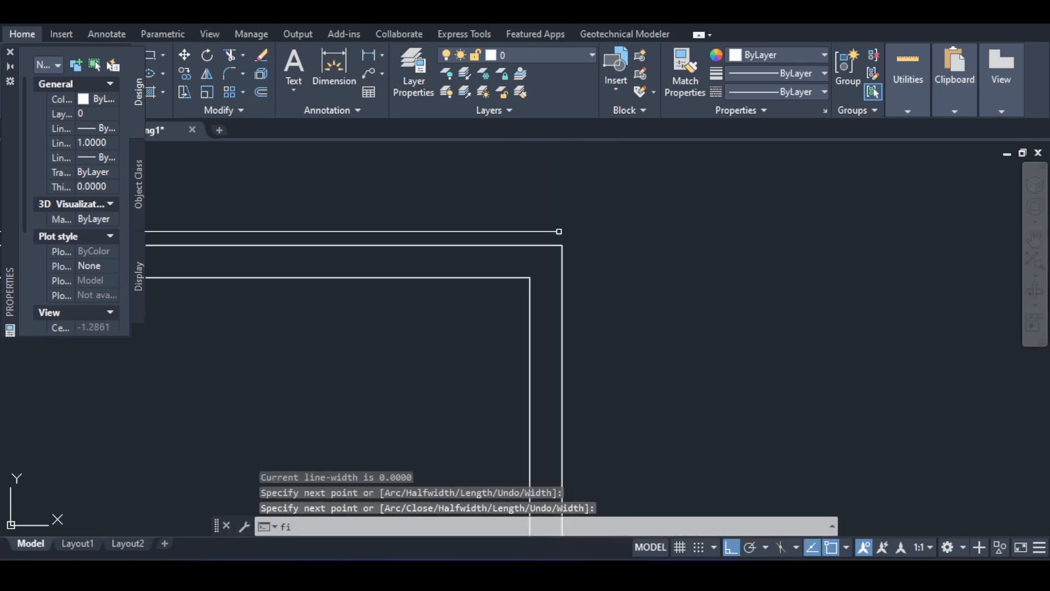
{"action": "key", "text": "Return"}
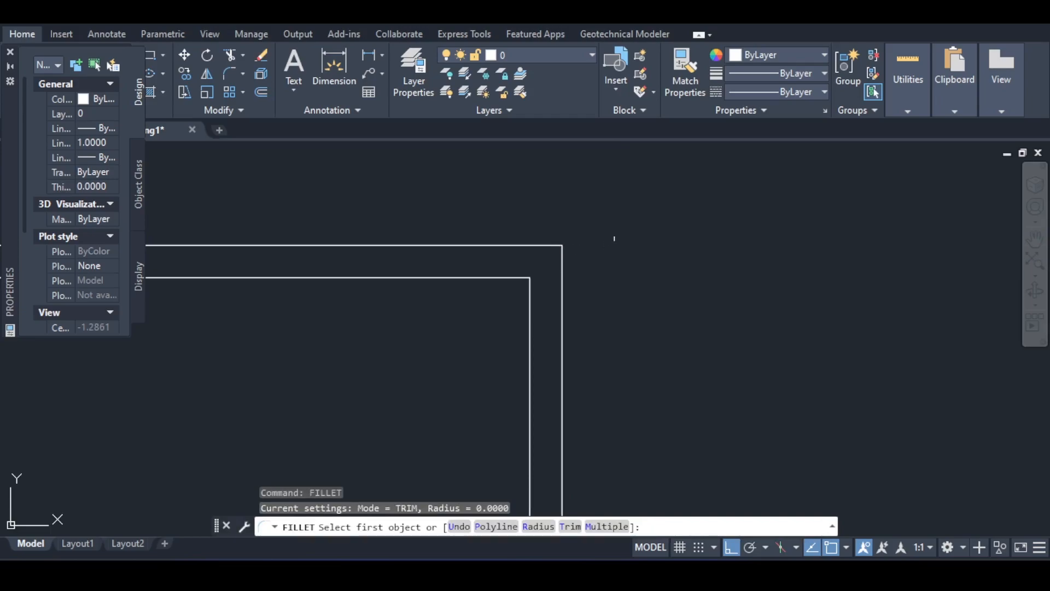
{"action": "type", "text": "r"}
{"action": "key", "text": "Return"}
{"action": "type", "text": "2"}
{"action": "key", "text": "Return"}
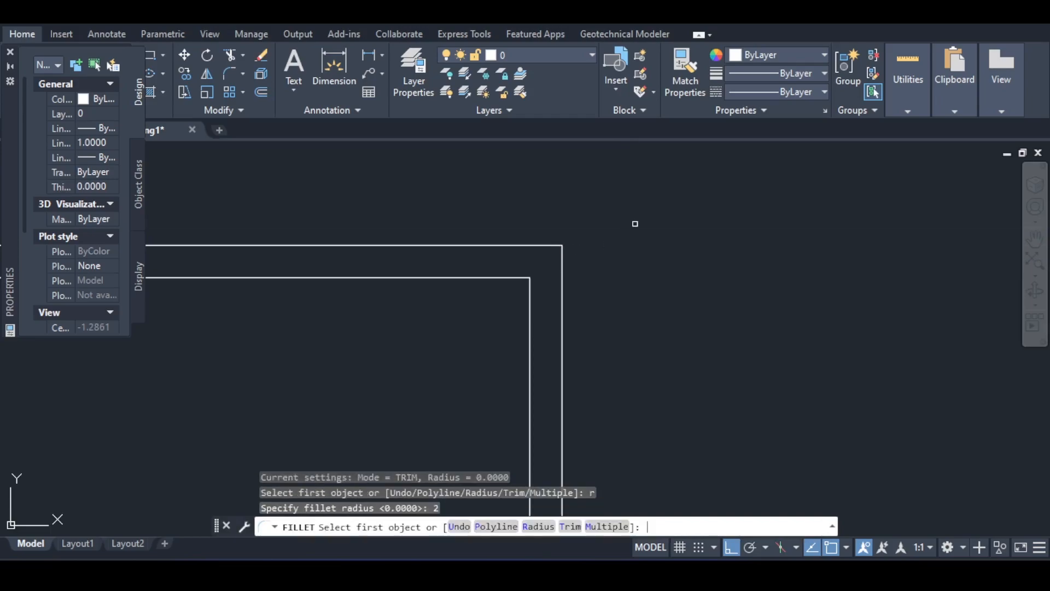
{"action": "left_click", "coordinate": [562, 262]}
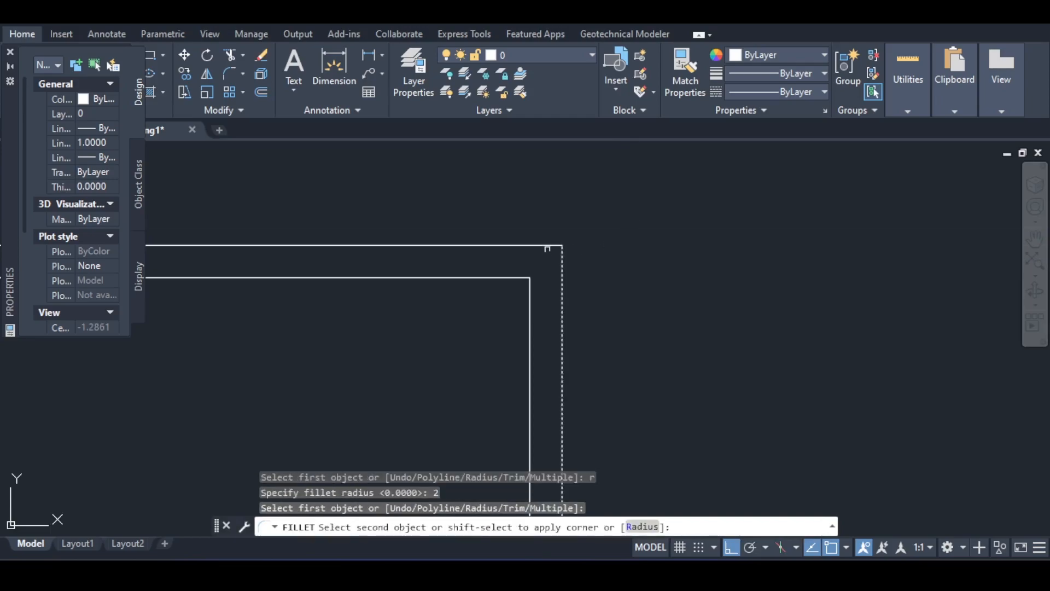
{"action": "left_click", "coordinate": [547, 247]}
Fillet the inner outline at the same upper flange-to-web corner, keeping the radius of 2
{"action": "key", "text": "Return"}
{"action": "left_click", "coordinate": [529, 306]}
{"action": "scroll", "coordinate": [506, 285], "scroll_direction": "down", "scroll_amount": 2}
{"action": "left_click", "coordinate": [506, 278]}
Fillet the outer and inner outlines where the upper flange meets the upper lip, with radius 2
{"action": "scroll", "coordinate": [569, 309], "scroll_direction": "up", "scroll_amount": 3}
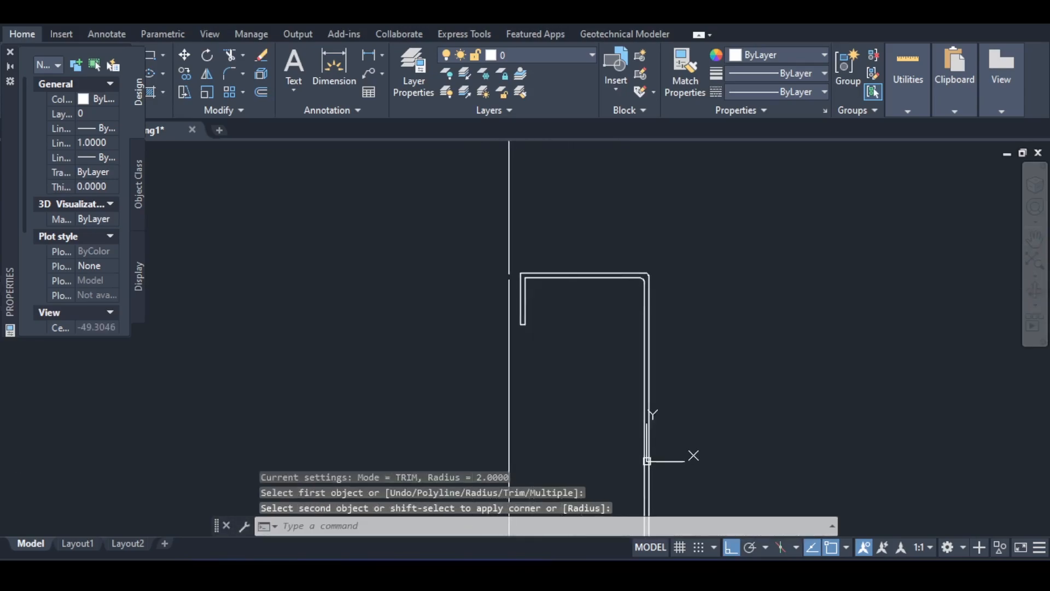
{"action": "key", "text": "Return"}
{"action": "scroll", "coordinate": [553, 300], "scroll_direction": "up", "scroll_amount": 3}
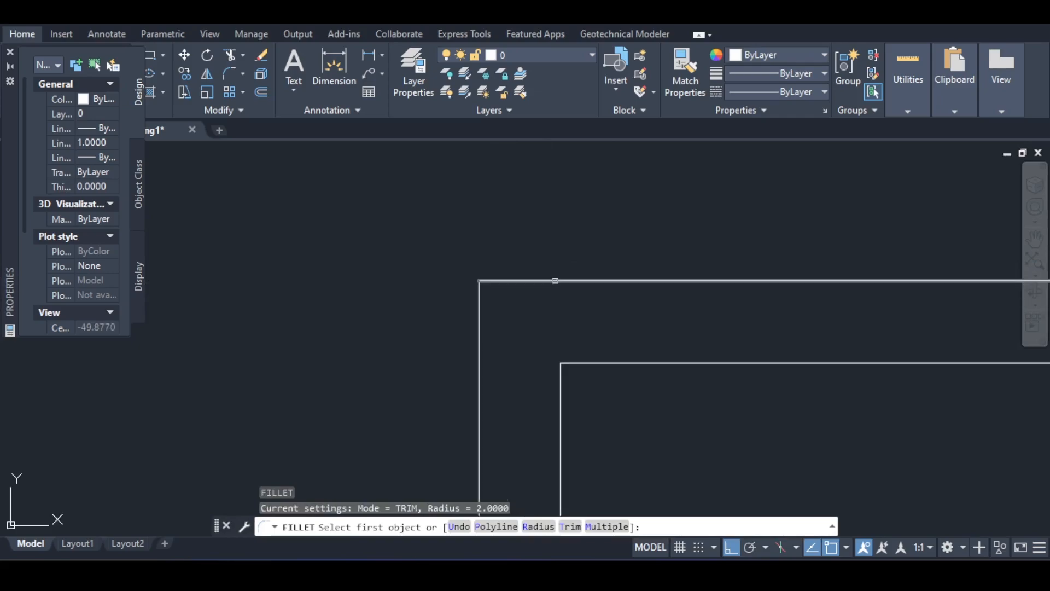
{"action": "left_click", "coordinate": [554, 281]}
{"action": "left_click", "coordinate": [480, 338]}
{"action": "key", "text": "Return"}
{"action": "left_click", "coordinate": [574, 364]}
{"action": "left_click", "coordinate": [560, 397]}
Fillet the inner and outer outlines where the lower flange meets the lower lip, with radius 2
{"action": "scroll", "coordinate": [560, 396], "scroll_direction": "down", "scroll_amount": 5}
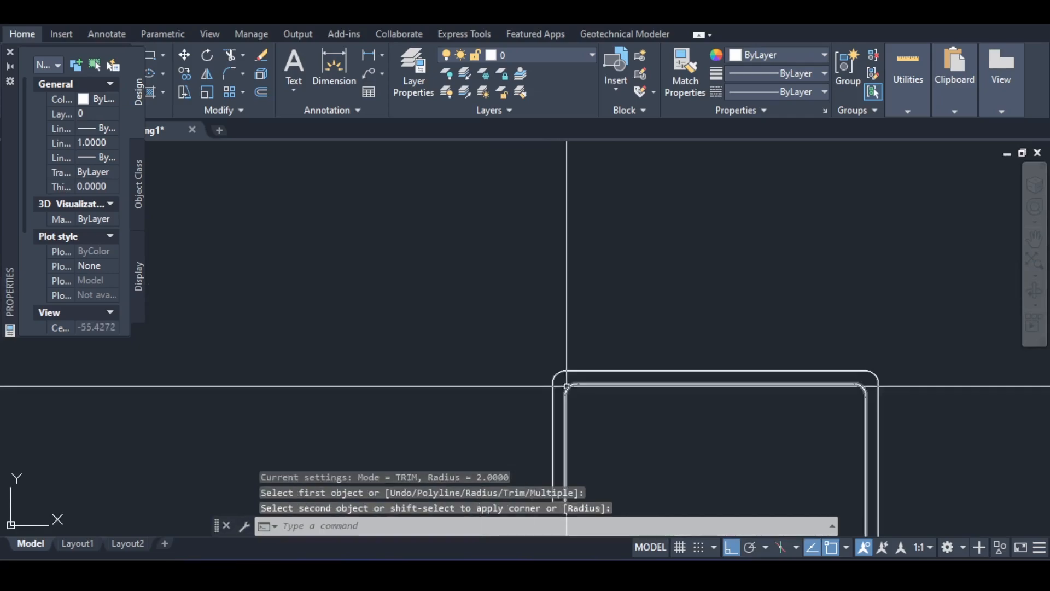
{"action": "scroll", "coordinate": [703, 430], "scroll_direction": "up", "scroll_amount": 5}
{"action": "key", "text": "Return"}
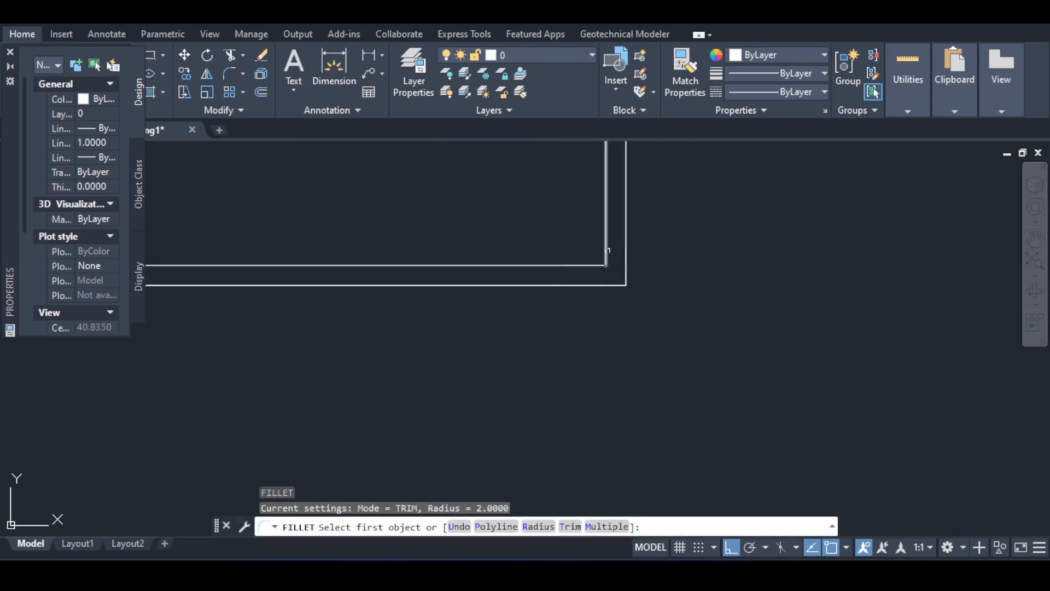
{"action": "left_click", "coordinate": [605, 249]}
{"action": "left_click", "coordinate": [575, 267]}
{"action": "left_click", "coordinate": [574, 266]}
{"action": "key", "text": "Return"}
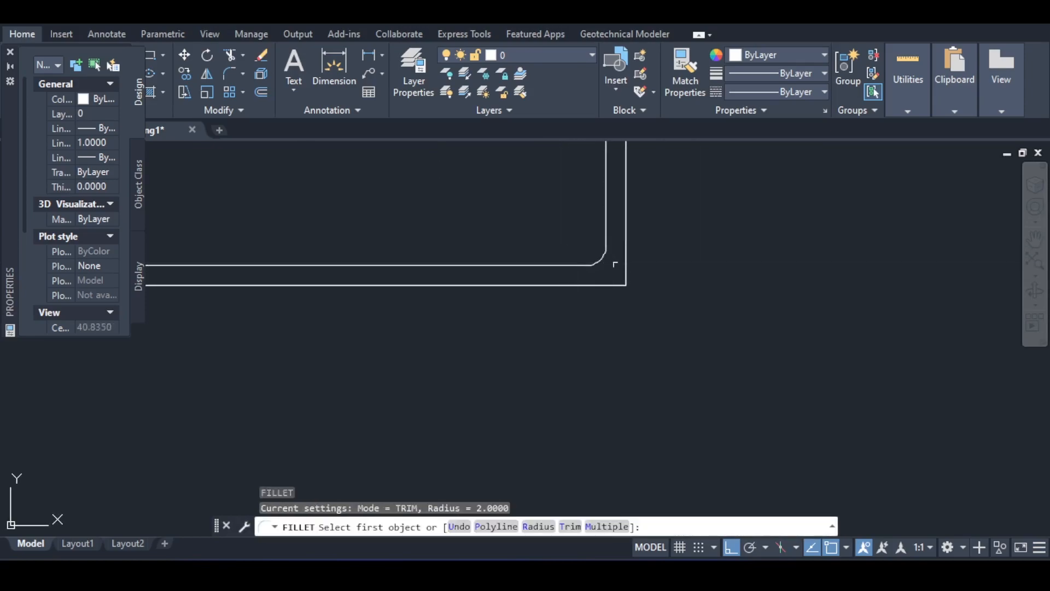
{"action": "left_click", "coordinate": [623, 262]}
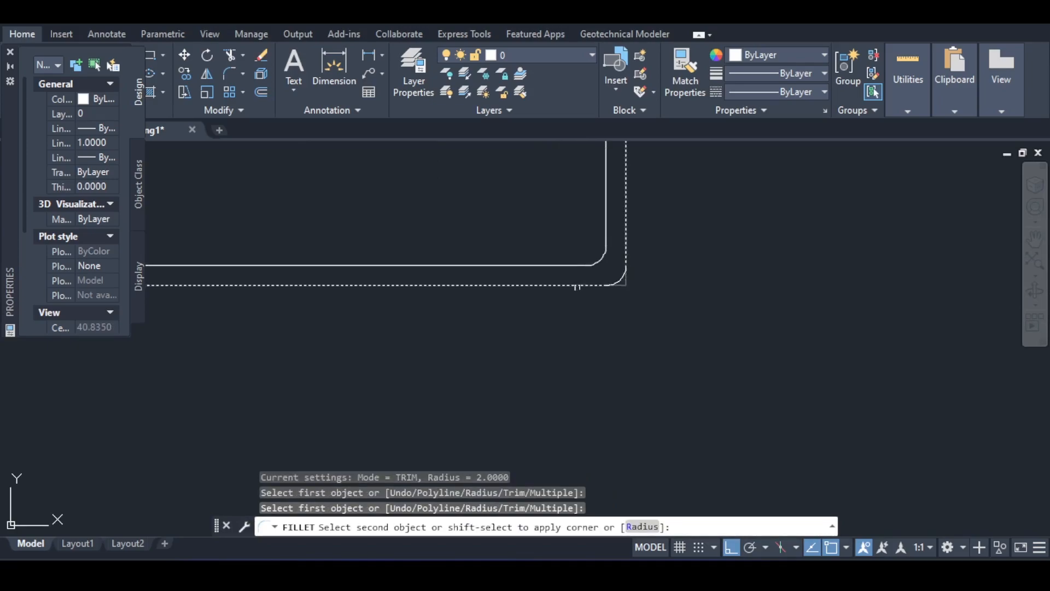
{"action": "left_click", "coordinate": [575, 285]}
Fillet the inner and outer outlines where the web meets the lower flange, with radius 2
{"action": "scroll", "coordinate": [515, 249], "scroll_direction": "down", "scroll_amount": 4}
{"action": "key", "text": "Return"}
{"action": "scroll", "coordinate": [425, 251], "scroll_direction": "up", "scroll_amount": 5}
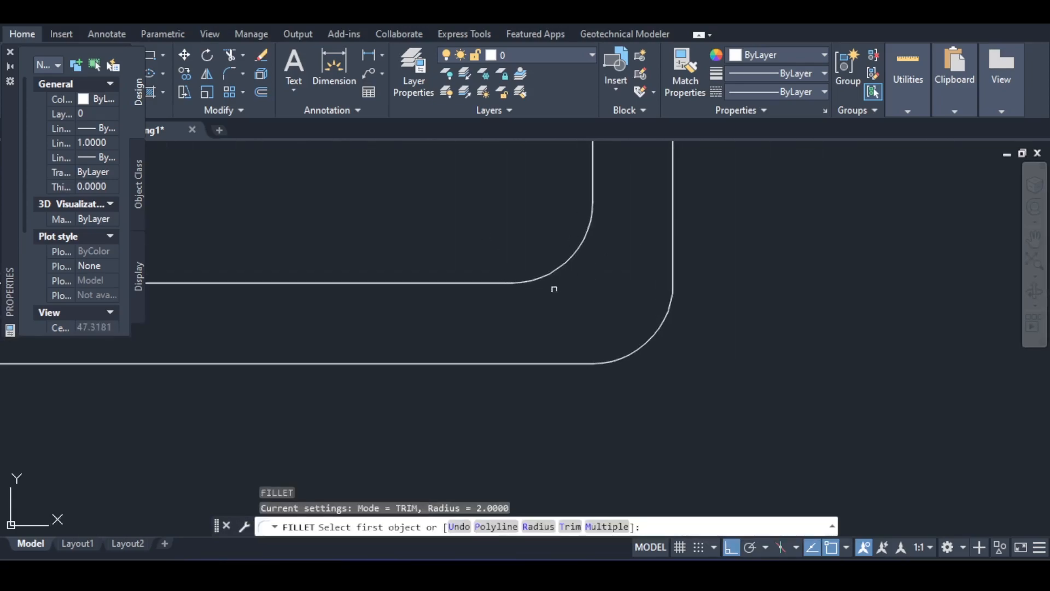
{"action": "scroll", "coordinate": [671, 330], "scroll_direction": "down", "scroll_amount": 5}
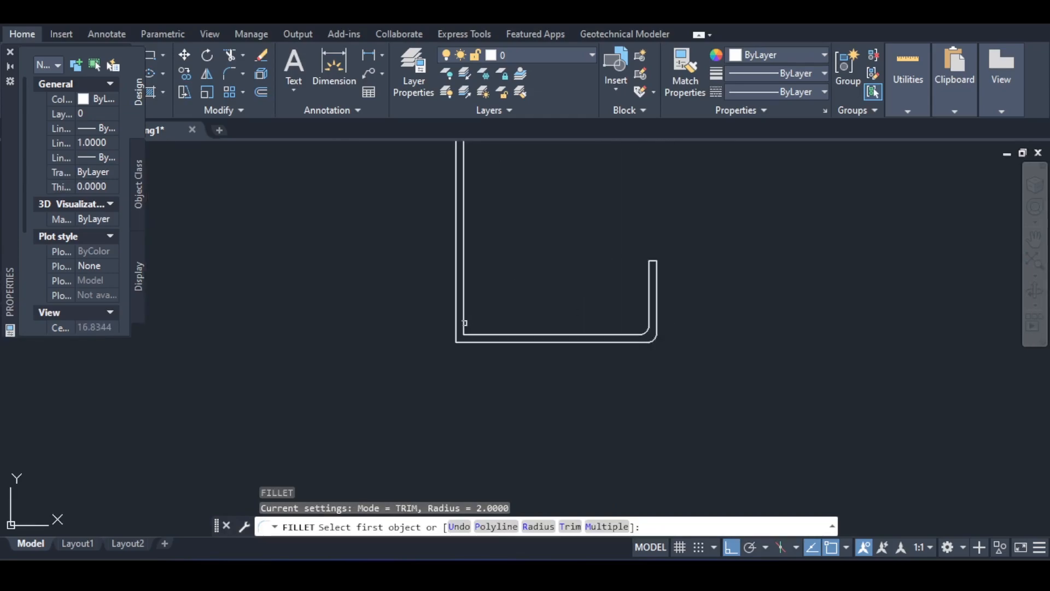
{"action": "scroll", "coordinate": [466, 322], "scroll_direction": "up", "scroll_amount": 4}
{"action": "left_click", "coordinate": [482, 365]}
{"action": "left_click", "coordinate": [460, 340]}
{"action": "key", "text": "Return"}
{"action": "left_click", "coordinate": [455, 396]}
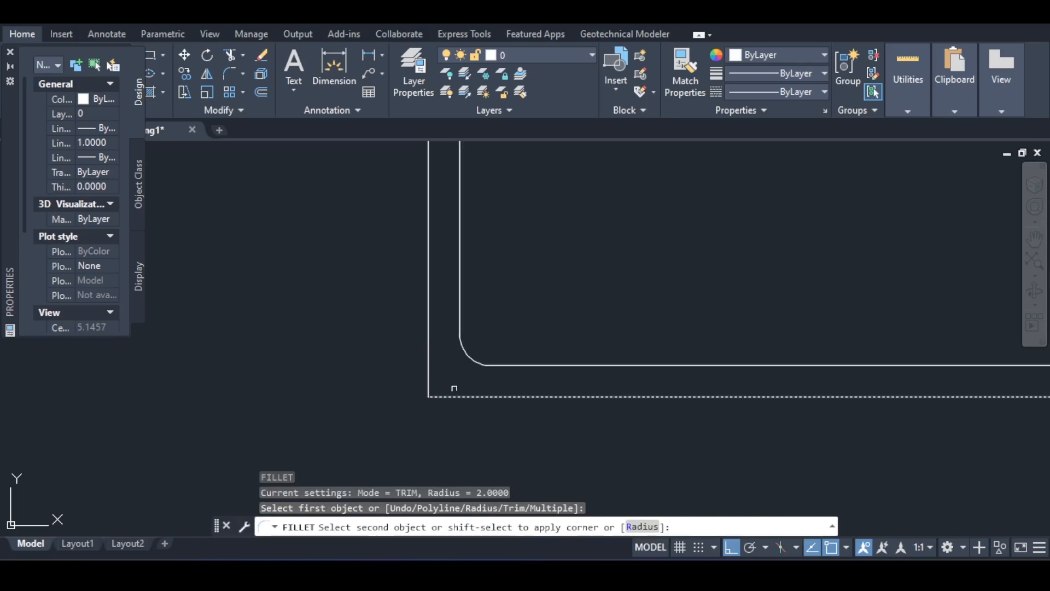
{"action": "left_click", "coordinate": [427, 355]}
Save the finished Z section drawing as MySection, and in DXF format as MySection.dxf
{"action": "scroll", "coordinate": [458, 265], "scroll_direction": "down", "scroll_amount": 5}
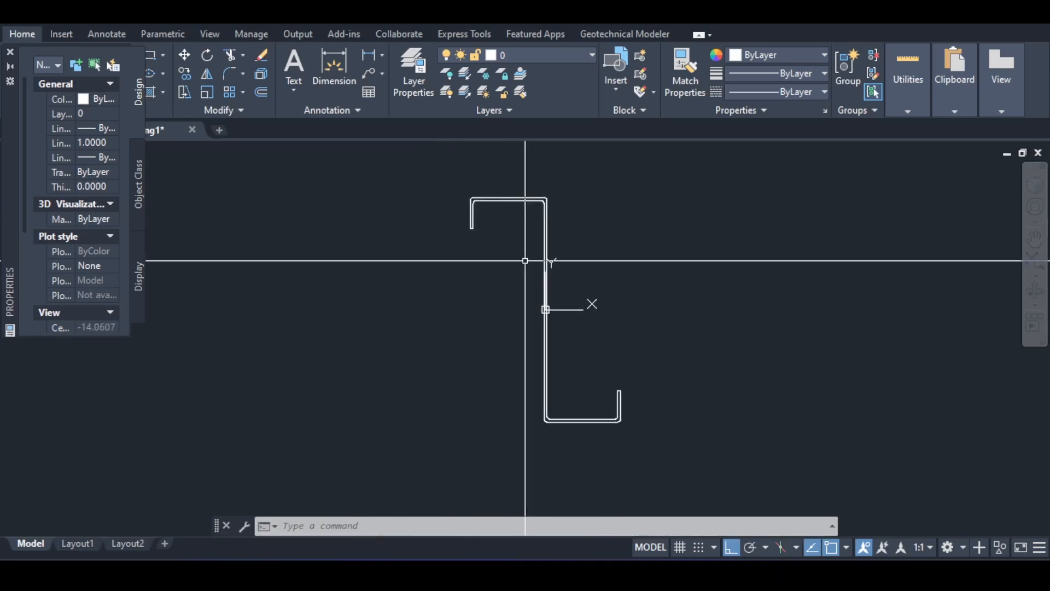
{"action": "middle_click_drag", "start_coordinate": [525, 260], "coordinate": [514, 262]}
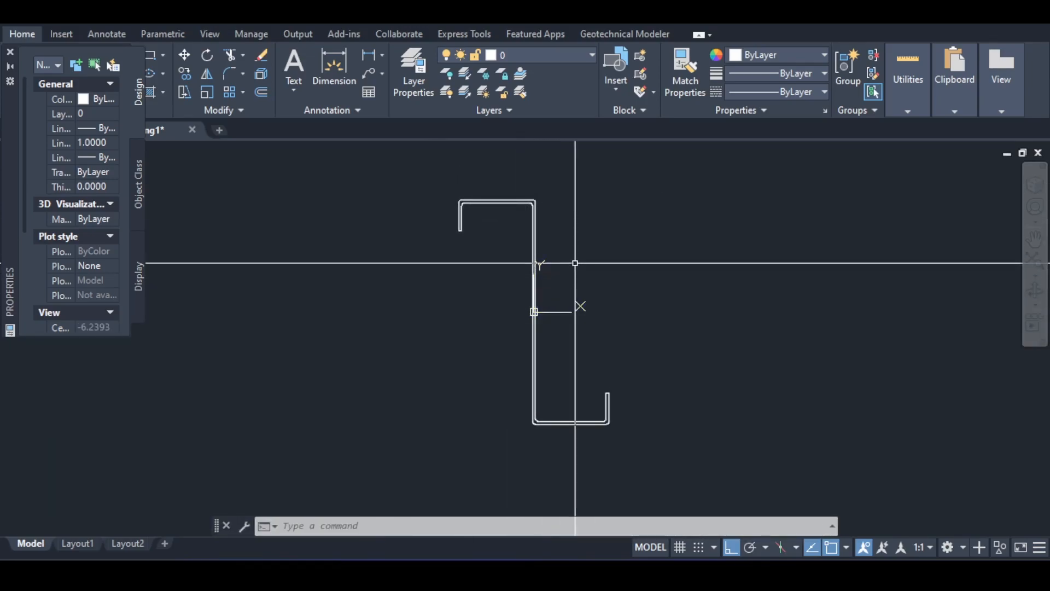
{"action": "middle_click_drag", "start_coordinate": [593, 218], "coordinate": [579, 216]}
{"action": "scroll", "coordinate": [480, 276], "scroll_direction": "up", "scroll_amount": 8}
{"action": "scroll", "coordinate": [479, 276], "scroll_direction": "down", "scroll_amount": 6}
{"action": "middle_click_drag", "start_coordinate": [509, 224], "coordinate": [512, 188]}
{"action": "type", "text": "savw"}
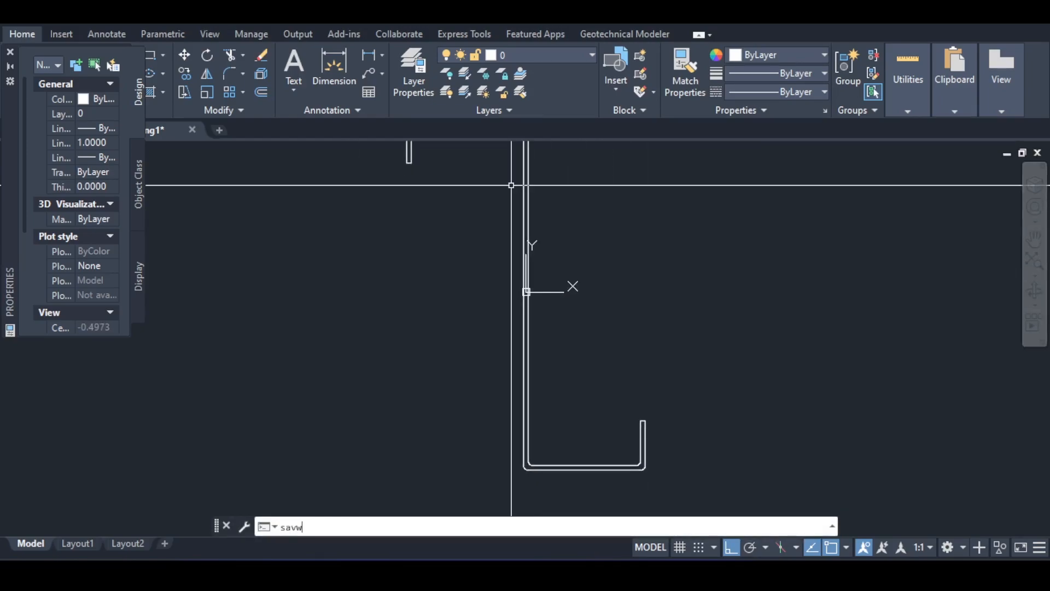
{"action": "type", "text": "as"}
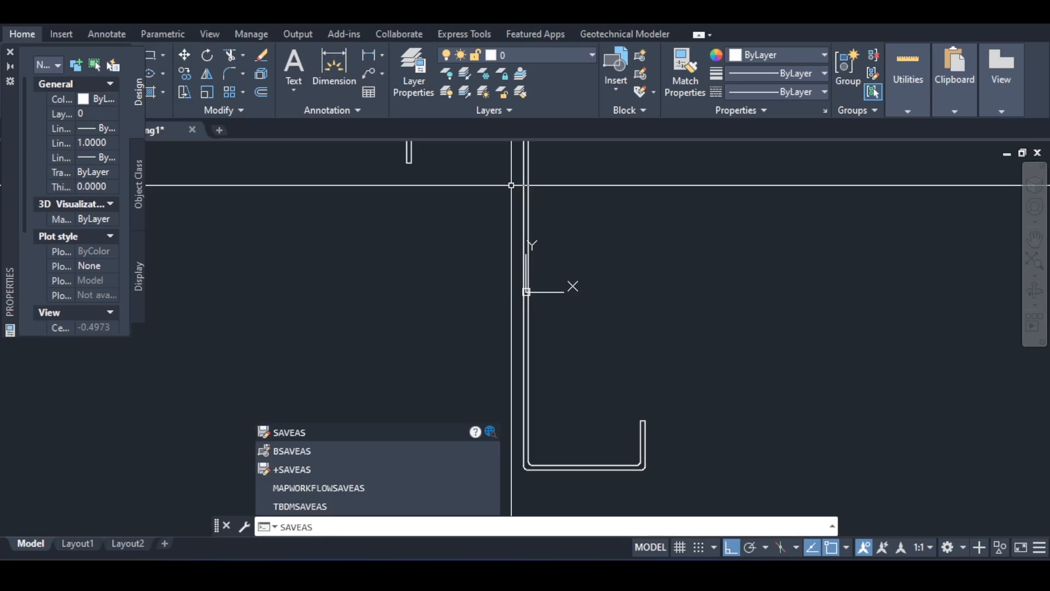
{"action": "key", "text": "Return"}
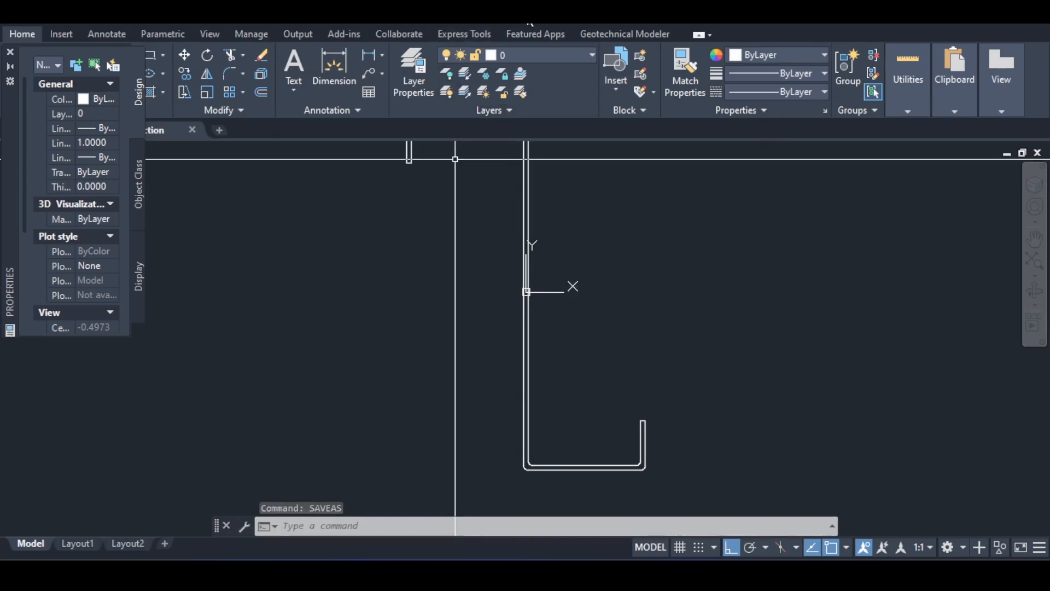
{"action": "type", "text": "sav"}
{"action": "key", "text": "Escape"}
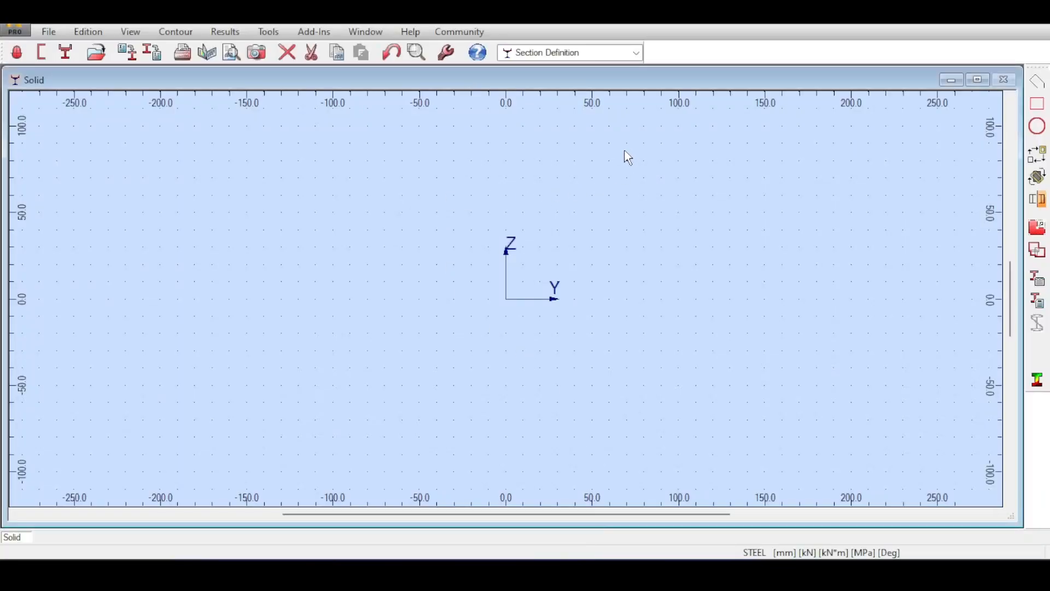
Switch to Robot Structural Analysis and bring up the DXF import parameters for the Z section file in the Solid section window
{"action": "left_click", "coordinate": [49, 31]}
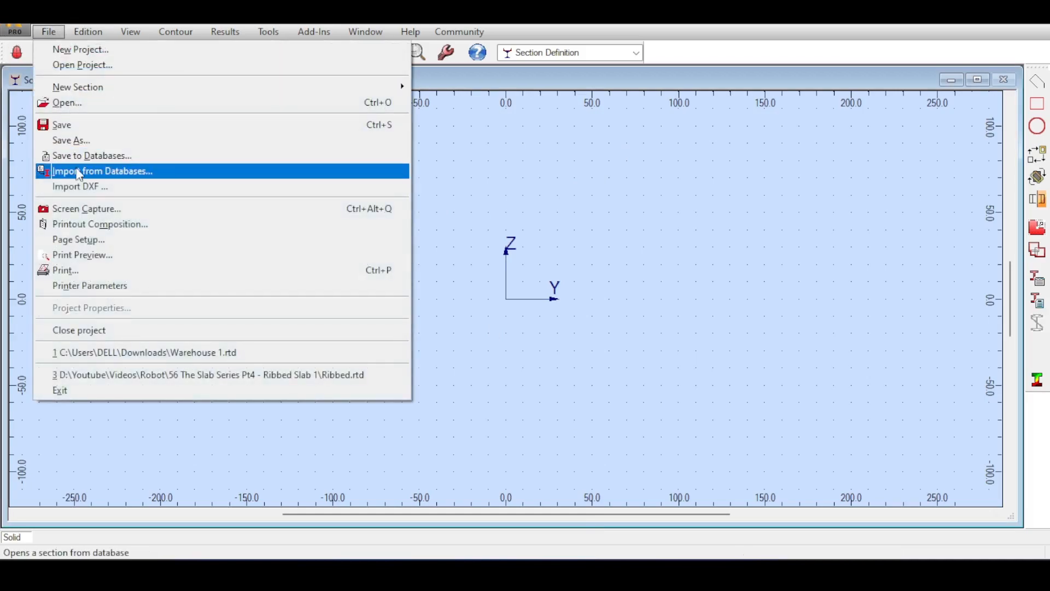
{"action": "left_click", "coordinate": [81, 187]}
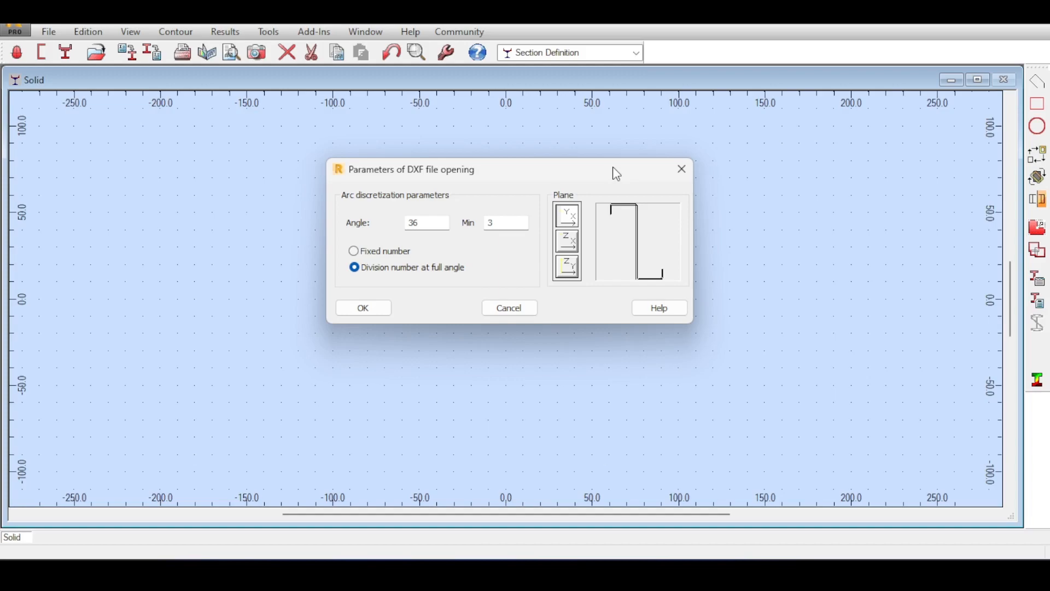
{"action": "left_click_drag", "start_coordinate": [614, 169], "coordinate": [717, 183]}
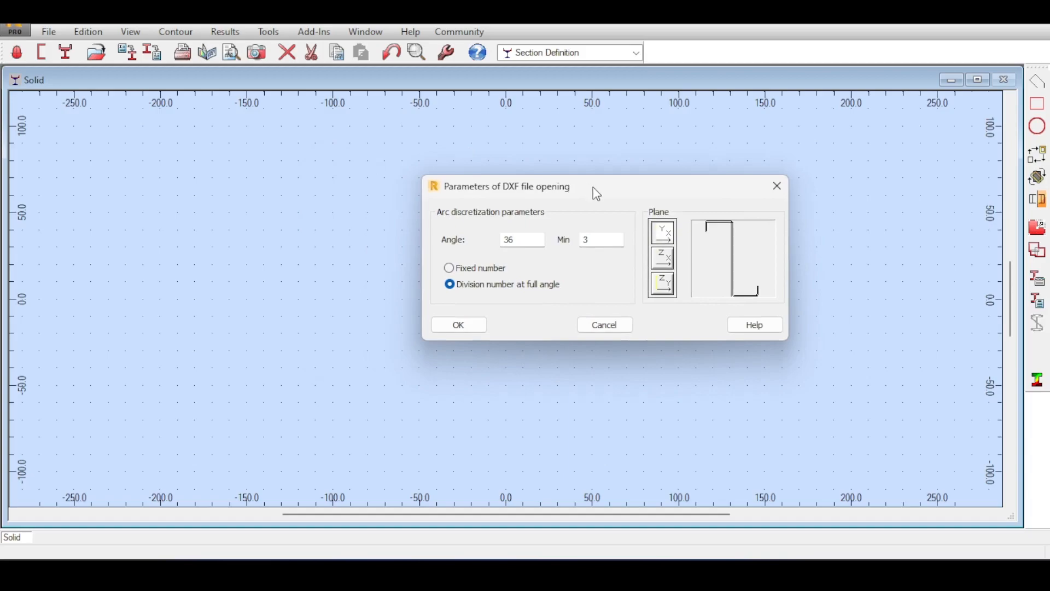
{"action": "left_click_drag", "start_coordinate": [597, 194], "coordinate": [578, 185]}
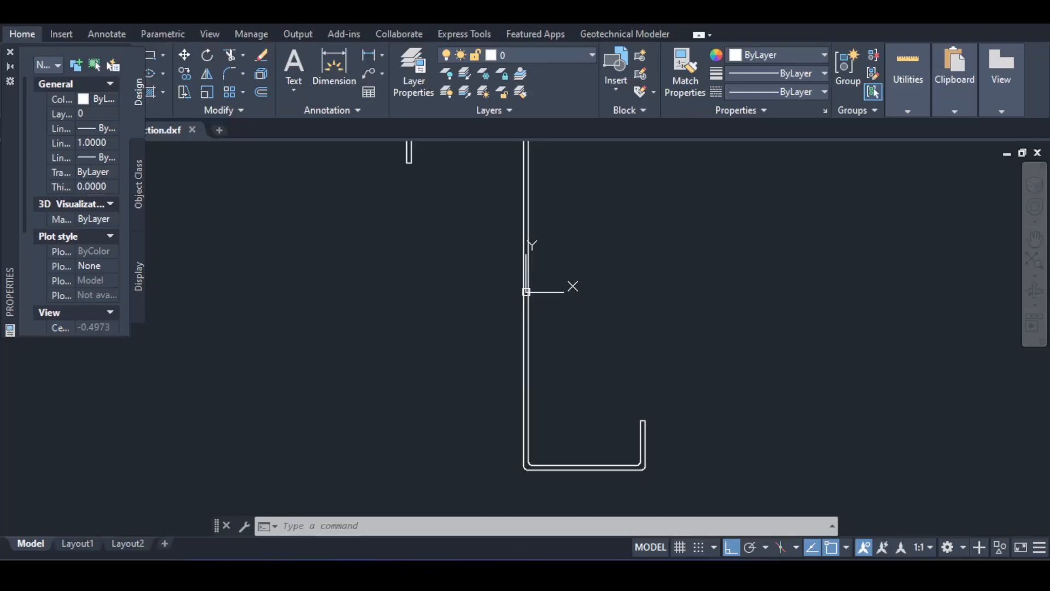
Switch back to AutoCAD, close the Properties palette and bring the whole Z section into view
{"action": "scroll", "coordinate": [615, 277], "scroll_direction": "down", "scroll_amount": 5}
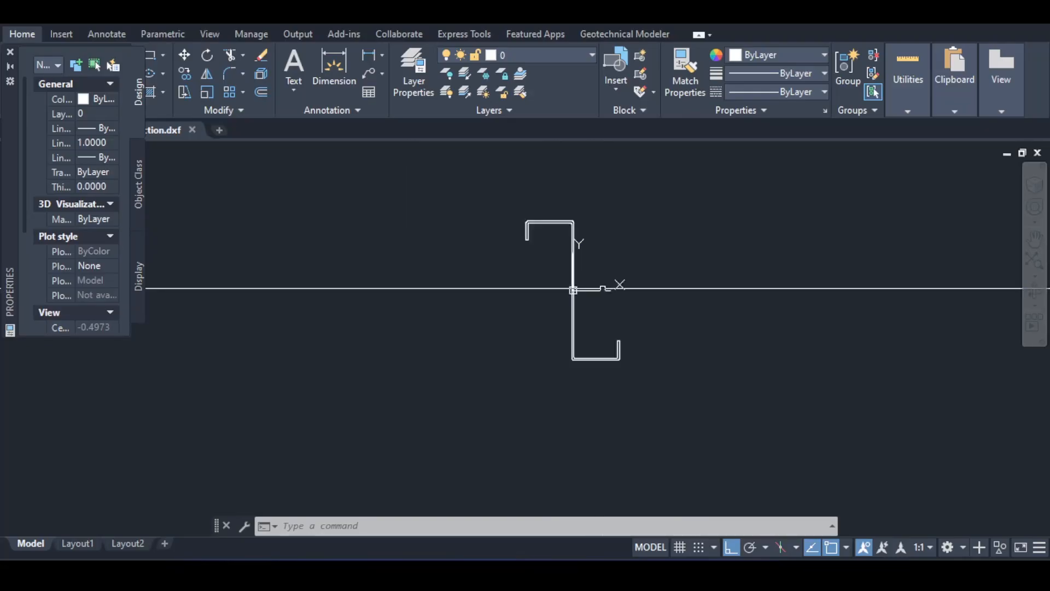
{"action": "left_click", "coordinate": [11, 54]}
{"action": "scroll", "coordinate": [697, 262], "scroll_direction": "up", "scroll_amount": 4}
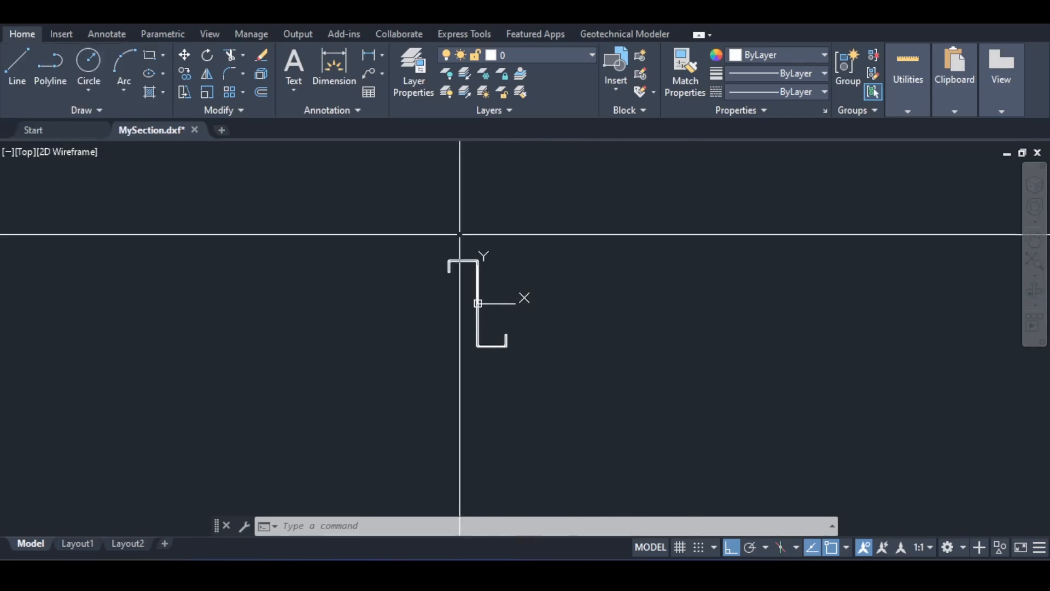
{"action": "scroll", "coordinate": [893, 215], "scroll_direction": "down", "scroll_amount": 4}
{"action": "scroll", "coordinate": [1007, 202], "scroll_direction": "up", "scroll_amount": 1}
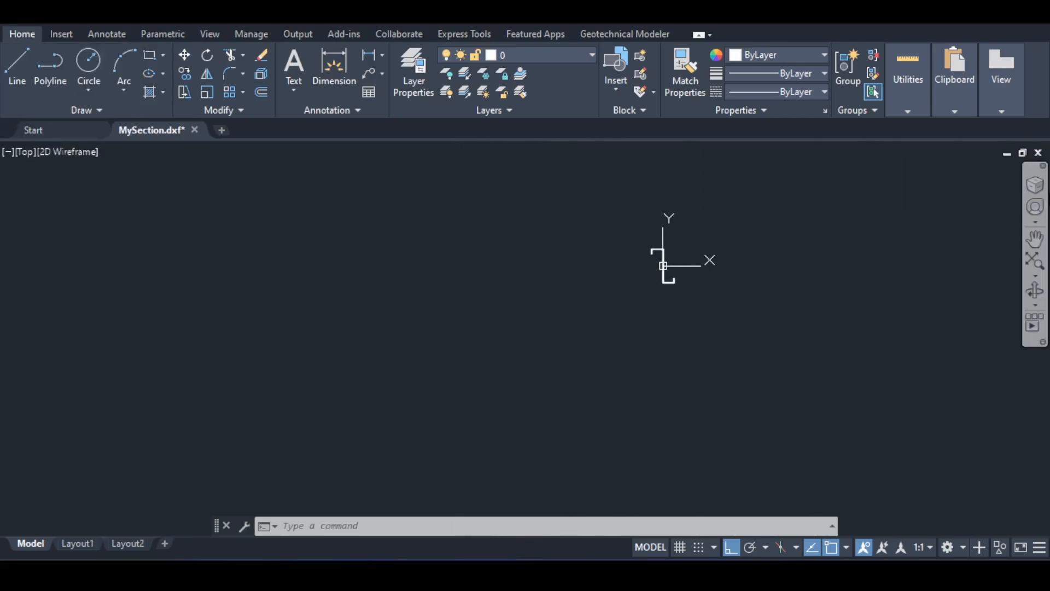
Display the ViewCube and set the isometric home view to examine the Z section against the X, Y and Z axes
{"action": "left_click", "coordinate": [1035, 186]}
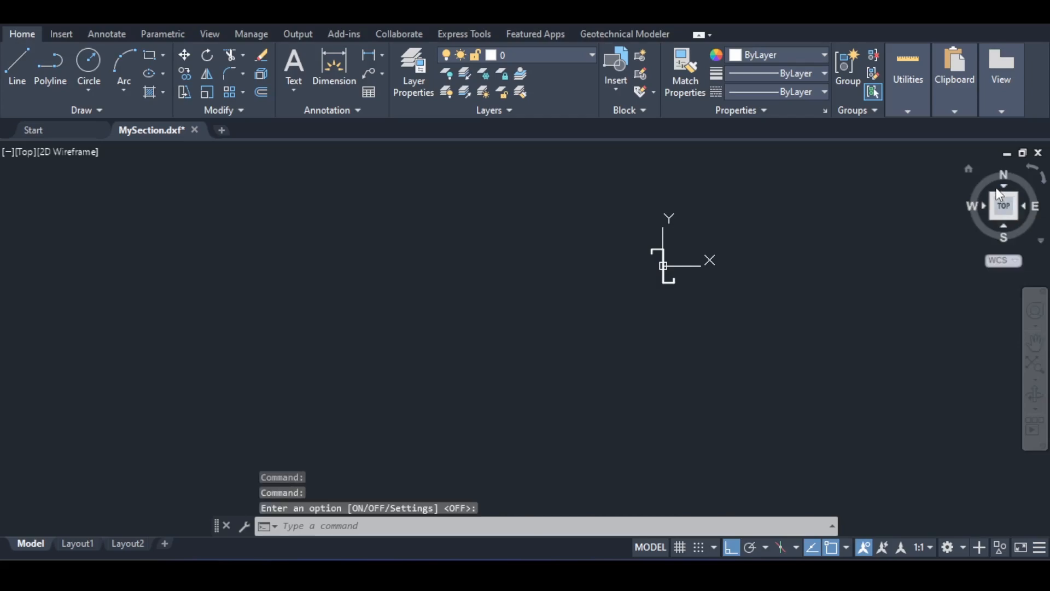
{"action": "left_click", "coordinate": [970, 168]}
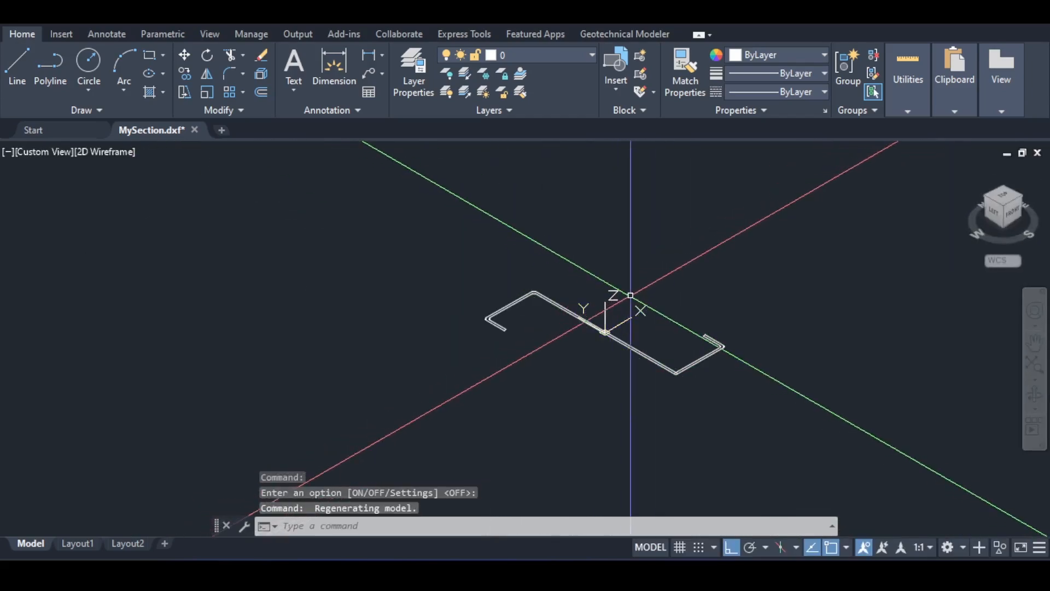
{"action": "middle_click_drag", "start_coordinate": [645, 332], "coordinate": [673, 302]}
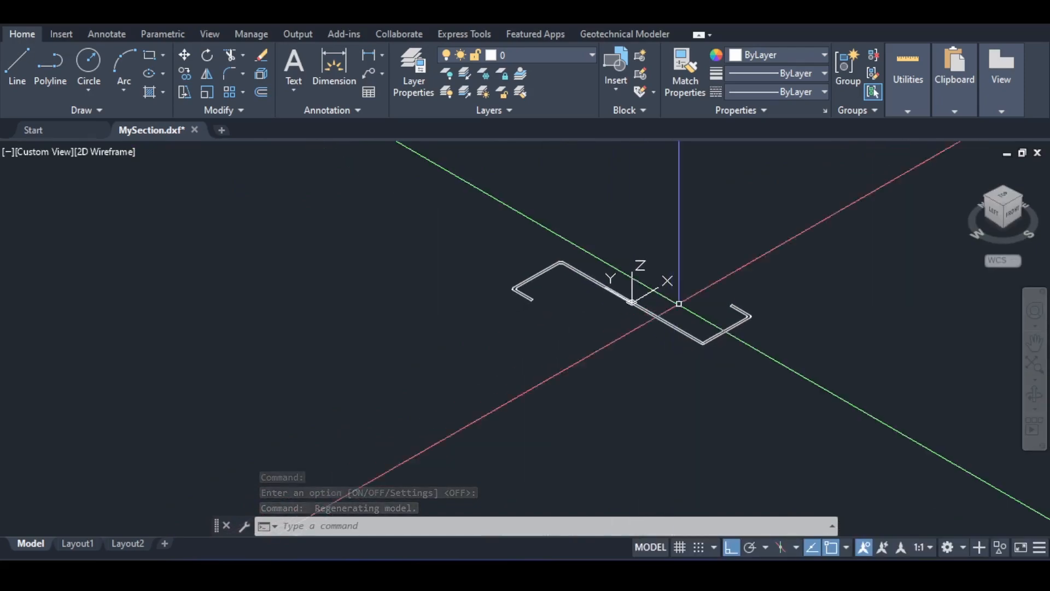
{"action": "scroll", "coordinate": [640, 295], "scroll_direction": "up", "scroll_amount": 6}
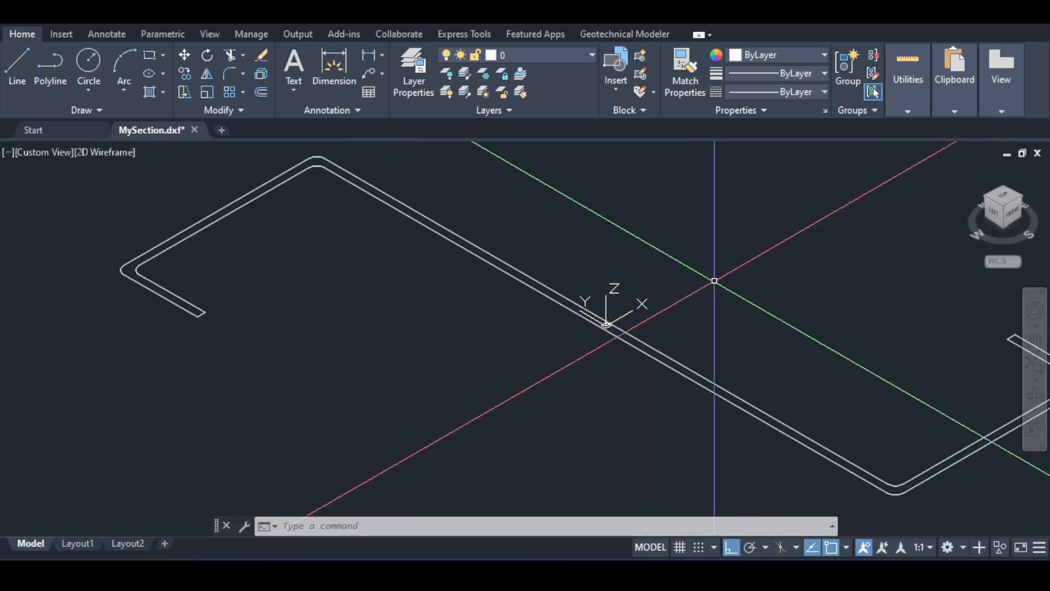
{"action": "scroll", "coordinate": [607, 309], "scroll_direction": "down", "scroll_amount": 6}
{"action": "scroll", "coordinate": [672, 326], "scroll_direction": "up", "scroll_amount": 2}
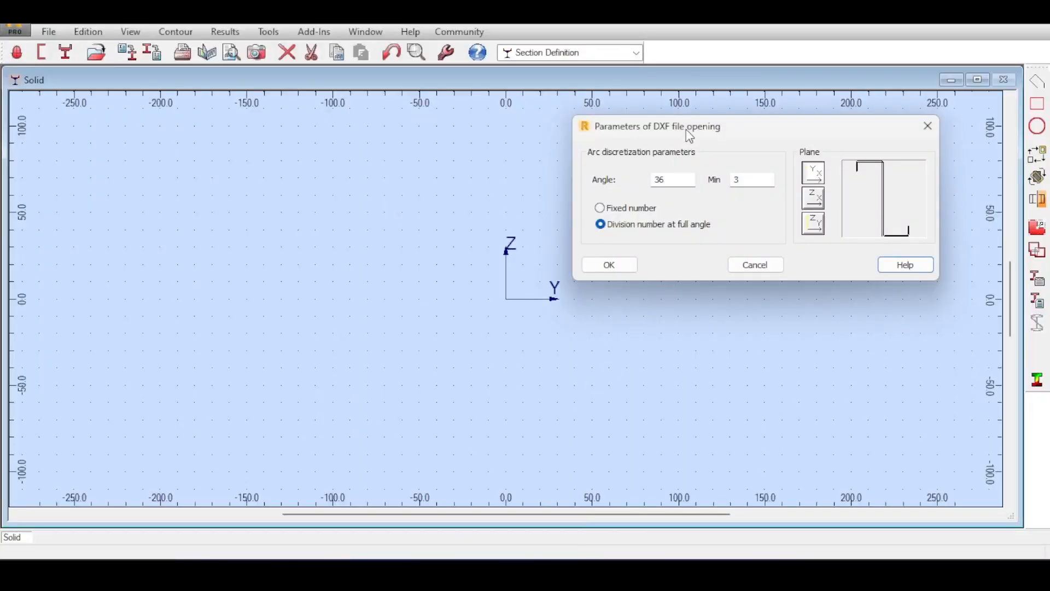
Switch to Robot and compare the XZ and YZ plane options in the DXF import parameters
{"action": "left_click_drag", "start_coordinate": [686, 129], "coordinate": [714, 131]}
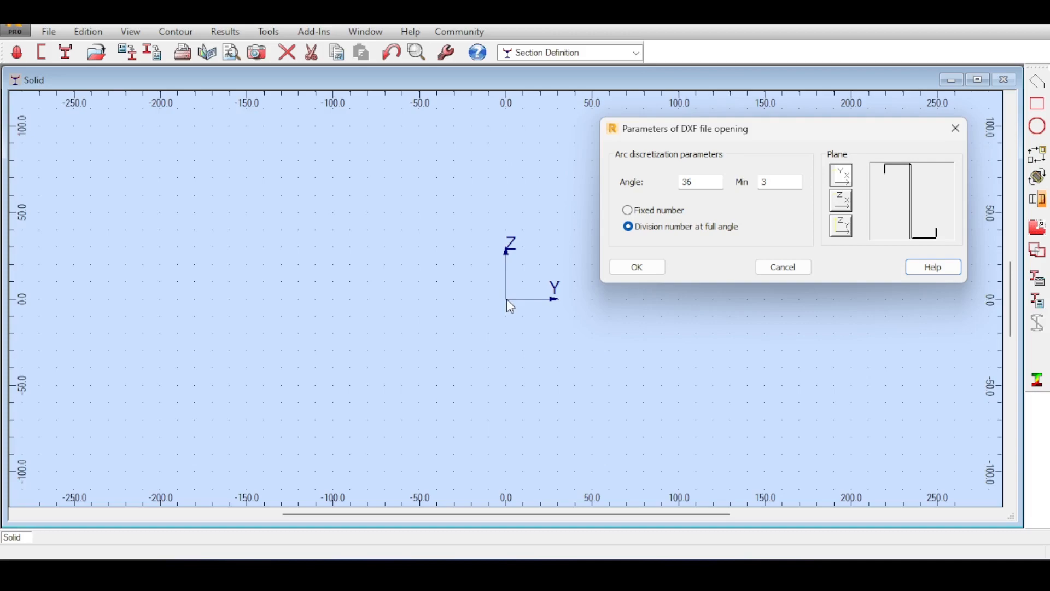
{"action": "left_click_drag", "start_coordinate": [762, 134], "coordinate": [734, 140]}
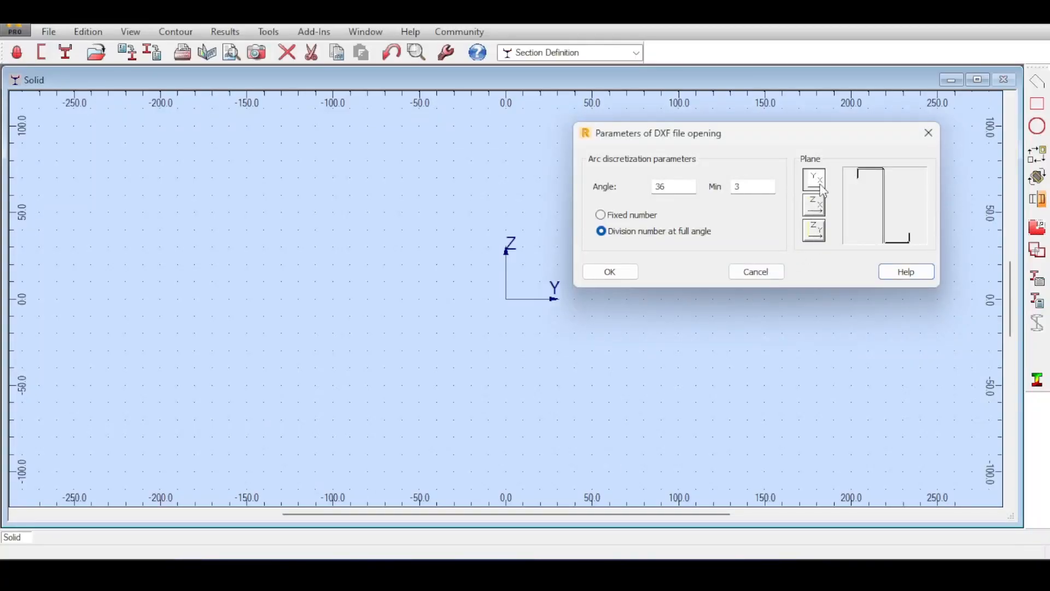
{"action": "left_click", "coordinate": [816, 207]}
{"action": "left_click", "coordinate": [815, 236]}
{"action": "left_click", "coordinate": [816, 205]}
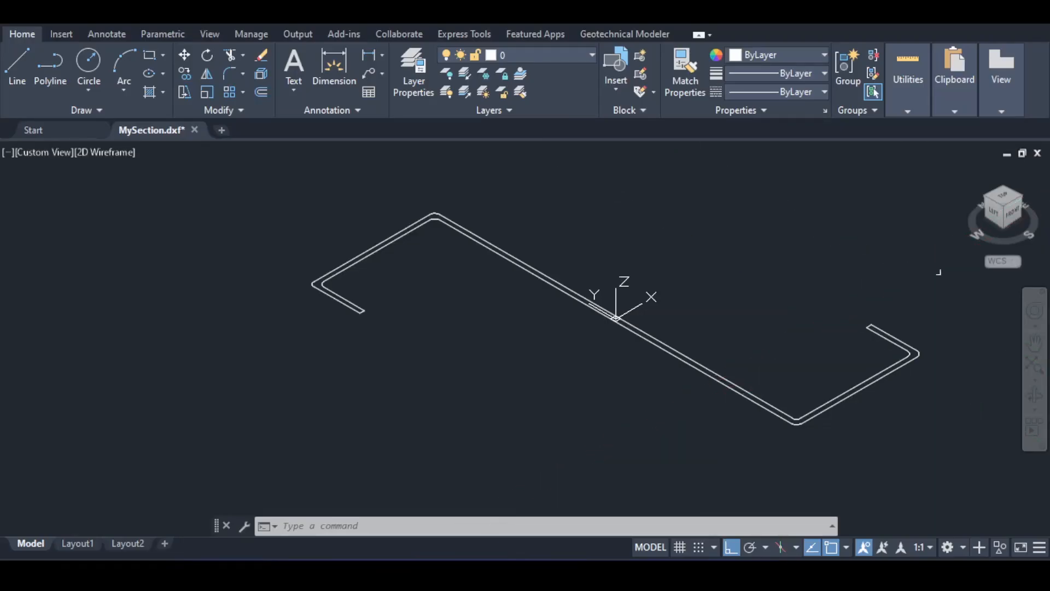
Switch to AutoCAD and view the Z section from the front to examine it in the XZ plane
{"action": "left_click", "coordinate": [1021, 219]}
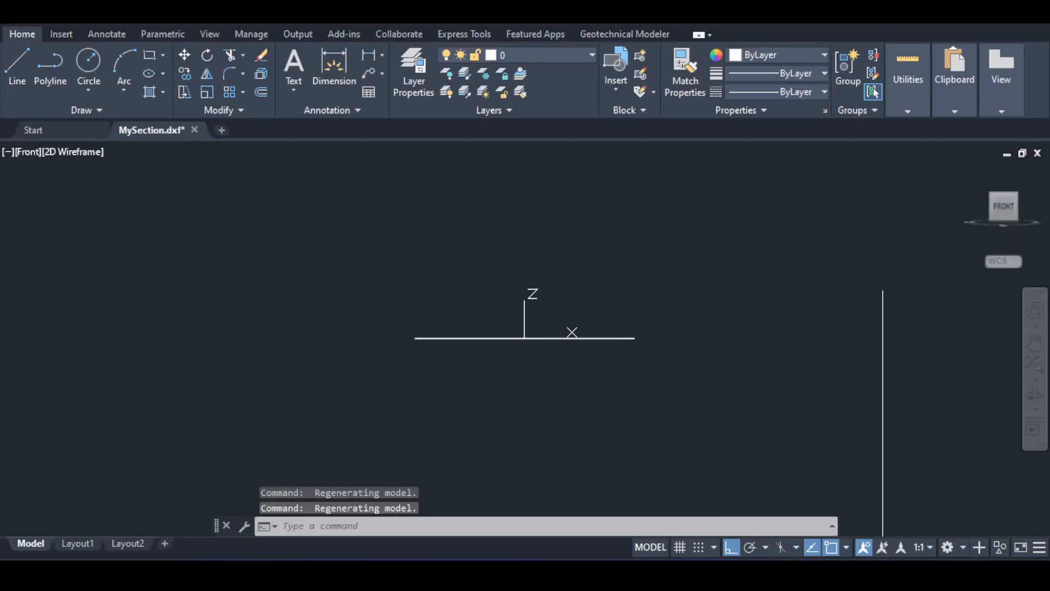
View the Z section from the left to examine it in the YZ plane, and return to the isometric home view
{"action": "left_click", "coordinate": [970, 170]}
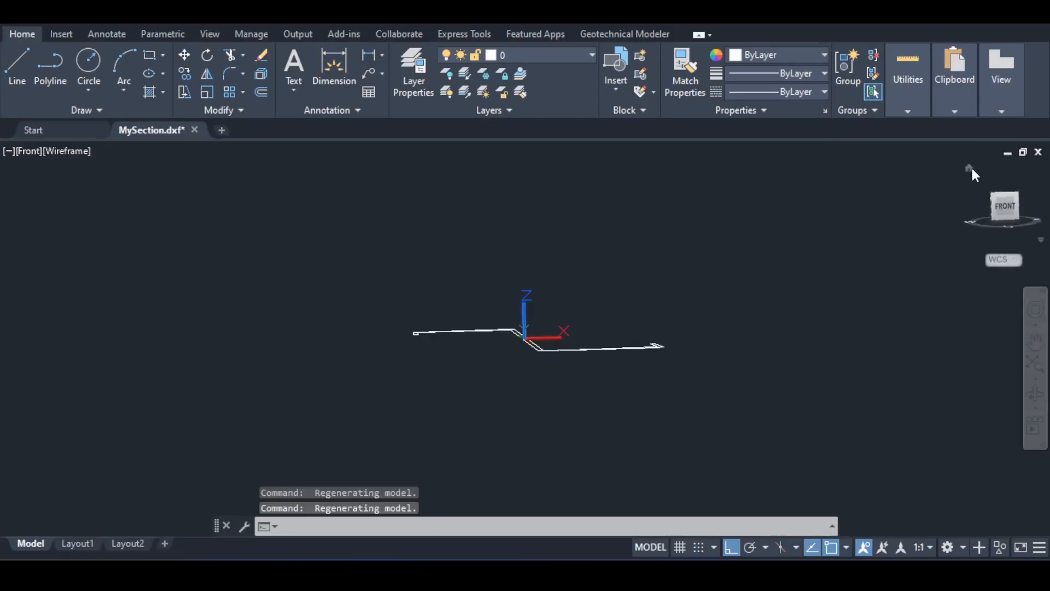
{"action": "left_click", "coordinate": [996, 215]}
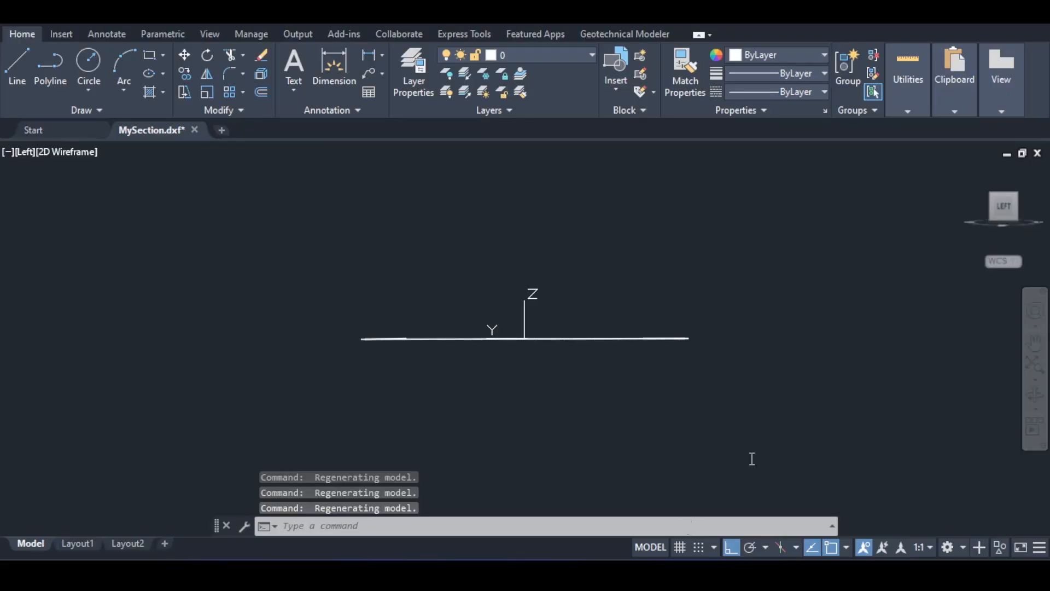
{"action": "left_click", "coordinate": [971, 172]}
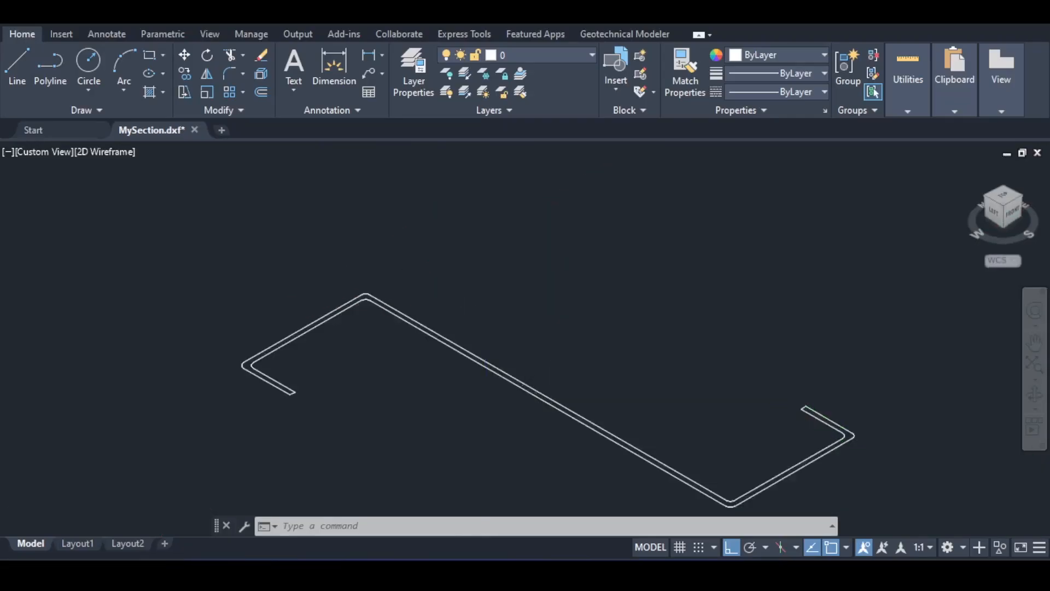
Select the outer fillet arc at a corner of the Z section in plan view to examine it, and clear the selection
{"action": "left_click", "coordinate": [629, 213]}
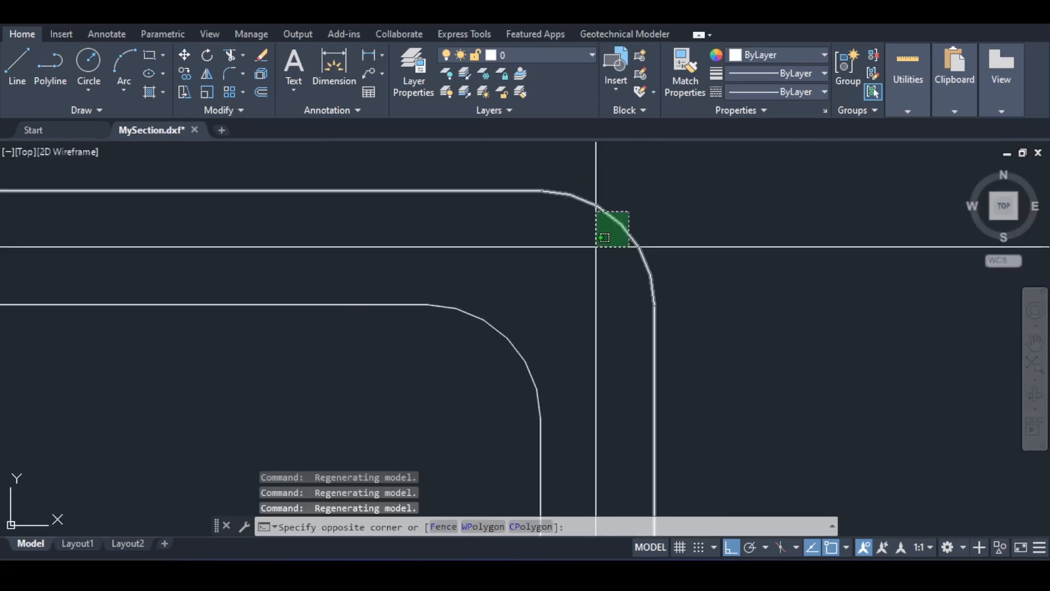
{"action": "left_click", "coordinate": [599, 244]}
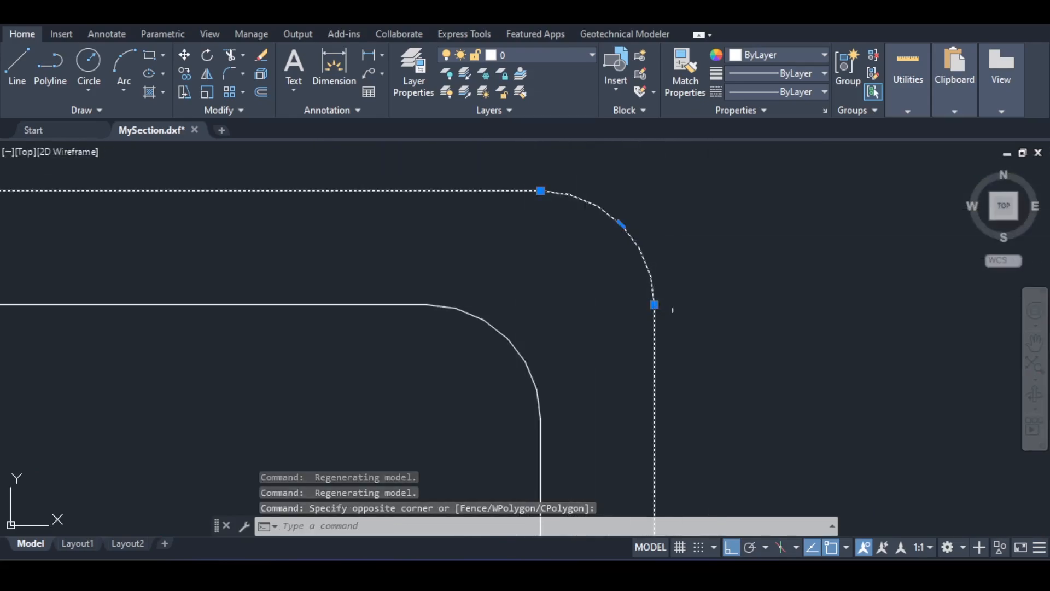
{"action": "key", "text": "Escape"}
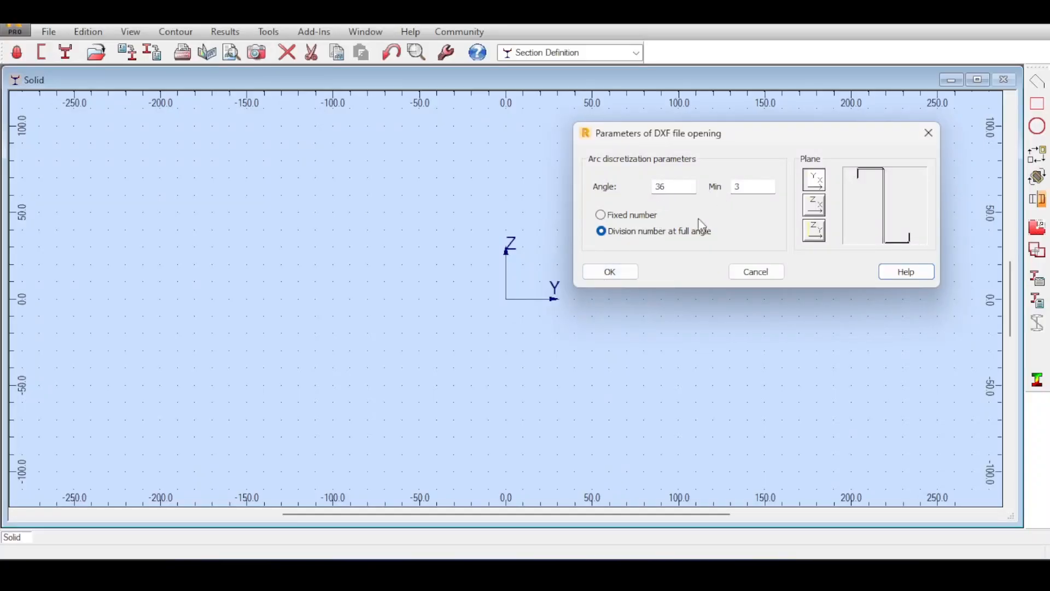
Switch to Robot and import the DXF section in the XY plane with 36 arc divisions at full angle and a minimum of 3
{"action": "left_click", "coordinate": [621, 271]}
{"action": "scroll", "coordinate": [504, 131], "scroll_direction": "up", "scroll_amount": 2}
{"action": "scroll", "coordinate": [503, 131], "scroll_direction": "up", "scroll_amount": 6}
{"action": "scroll", "coordinate": [590, 265], "scroll_direction": "down", "scroll_amount": 4}
{"action": "scroll", "coordinate": [589, 267], "scroll_direction": "down", "scroll_amount": 10}
{"action": "scroll", "coordinate": [684, 252], "scroll_direction": "down", "scroll_amount": 3}
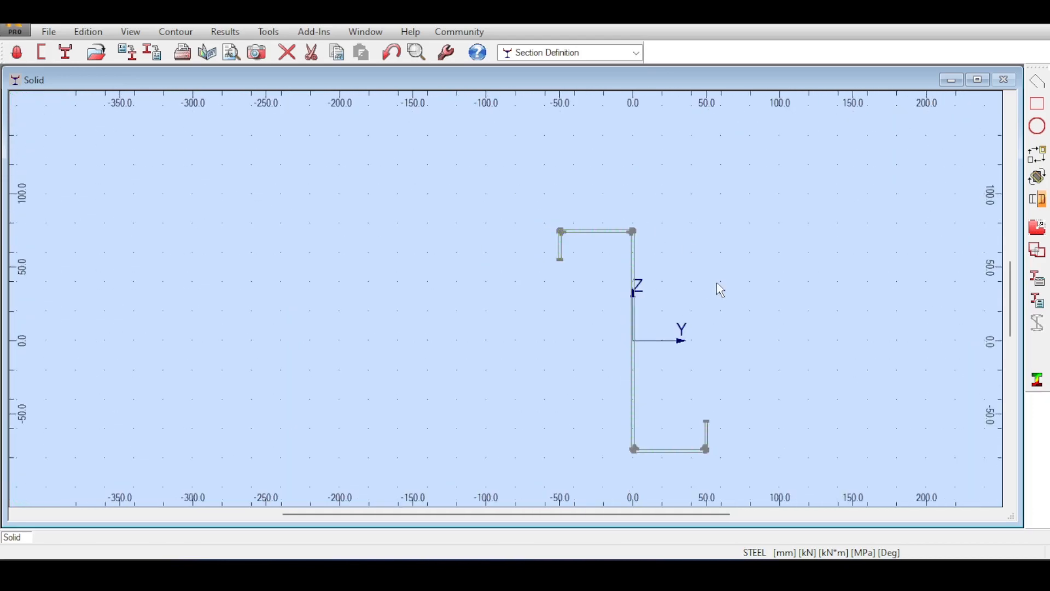
{"action": "scroll", "coordinate": [670, 309], "scroll_direction": "up", "scroll_amount": 3}
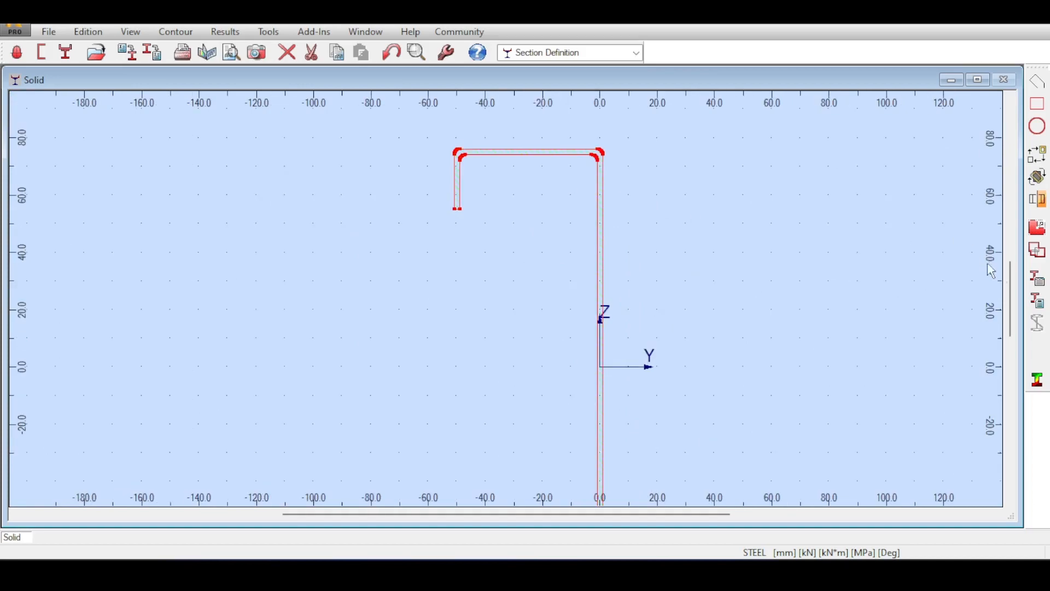
Compute the geometrical properties of the imported section and bring the whole Z shape into view beside the results
{"action": "left_click", "coordinate": [1037, 282]}
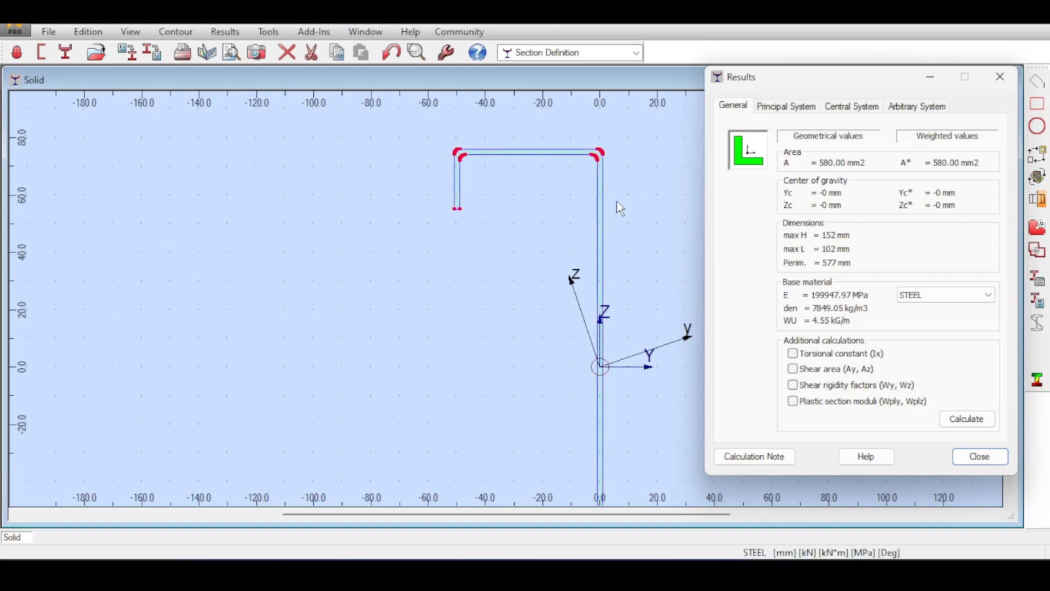
{"action": "left_click", "coordinate": [614, 219]}
{"action": "scroll", "coordinate": [612, 227], "scroll_direction": "down", "scroll_amount": 2}
{"action": "left_click", "coordinate": [652, 315]}
{"action": "left_click_drag", "start_coordinate": [590, 515], "coordinate": [667, 515]}
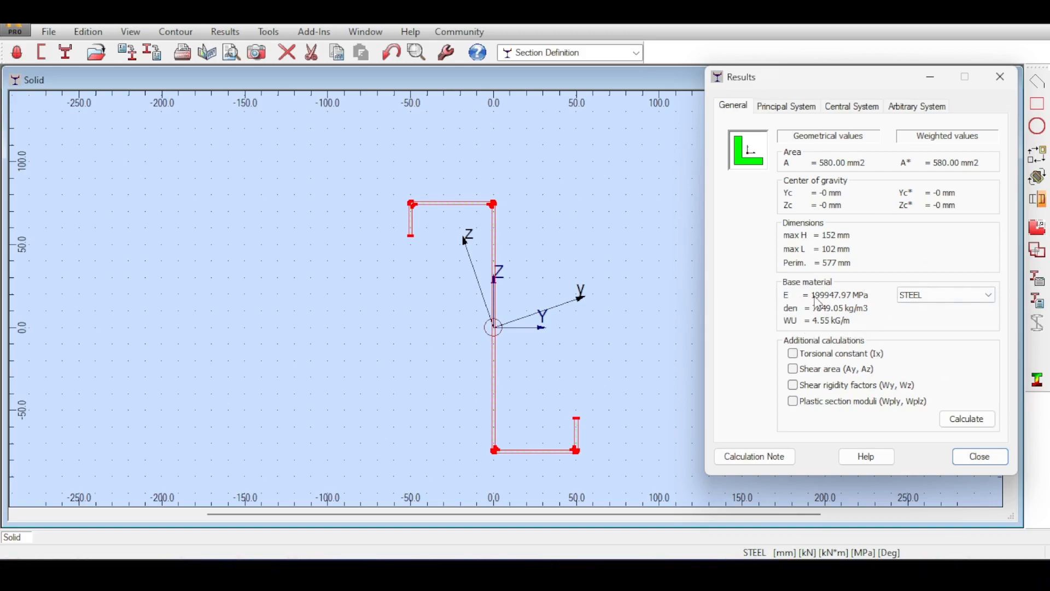
With STEEL as base material, calculate the torsional constant, shear area, shear rigidity factors and plastic section moduli, and open the calculation note
{"action": "left_click", "coordinate": [946, 296]}
{"action": "left_click", "coordinate": [930, 305]}
{"action": "left_click", "coordinate": [816, 367]}
{"action": "left_click", "coordinate": [813, 404]}
{"action": "left_click", "coordinate": [956, 419]}
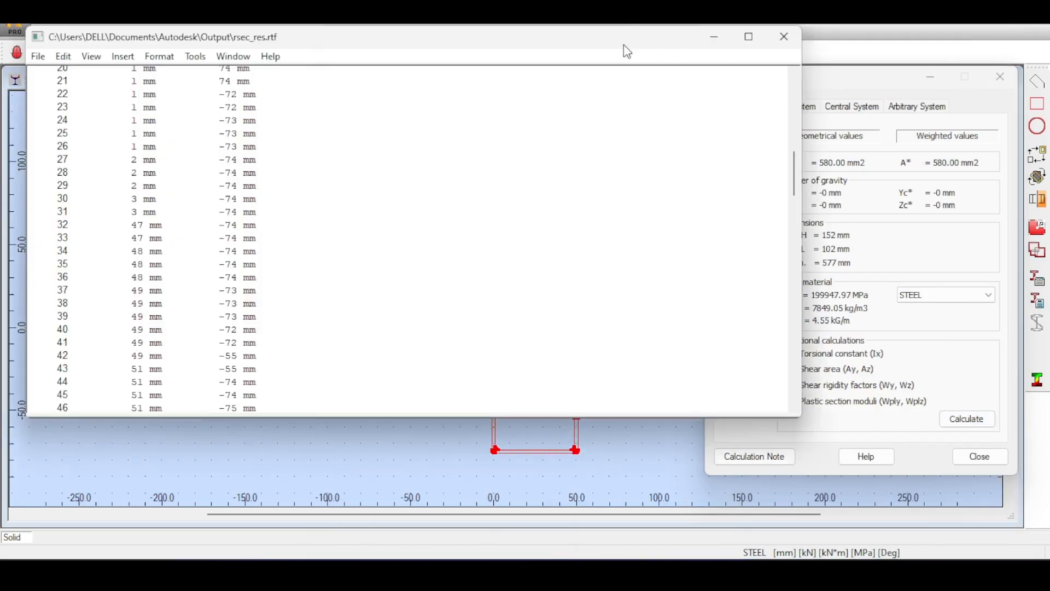
Review the calculation note and the section's principal, central and arbitrary system properties, and close the results
{"action": "left_click_drag", "start_coordinate": [624, 45], "coordinate": [518, 115]}
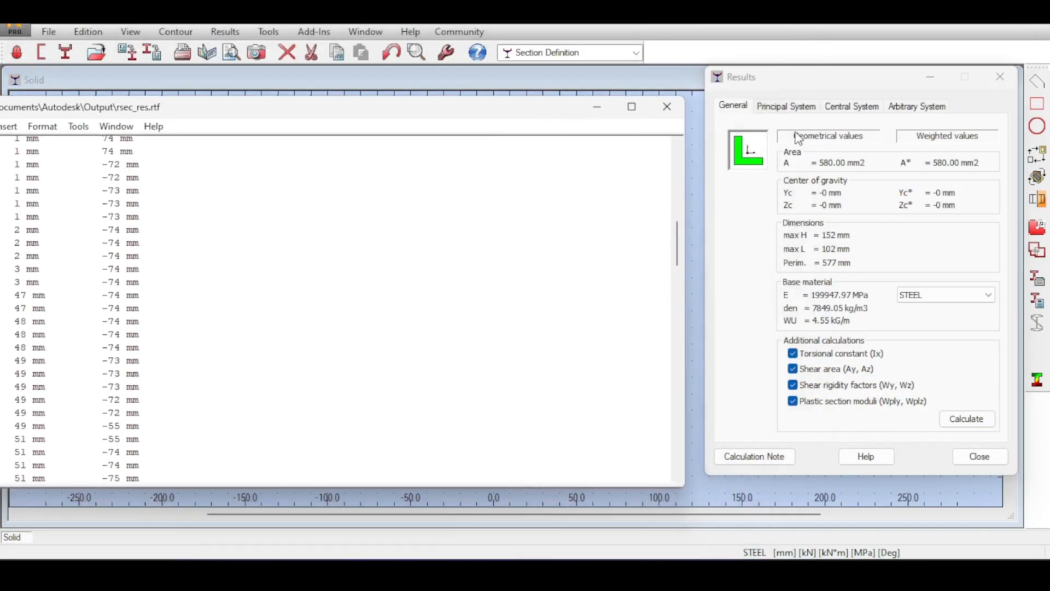
{"action": "left_click", "coordinate": [786, 106]}
{"action": "left_click", "coordinate": [852, 106]}
{"action": "left_click", "coordinate": [904, 106]}
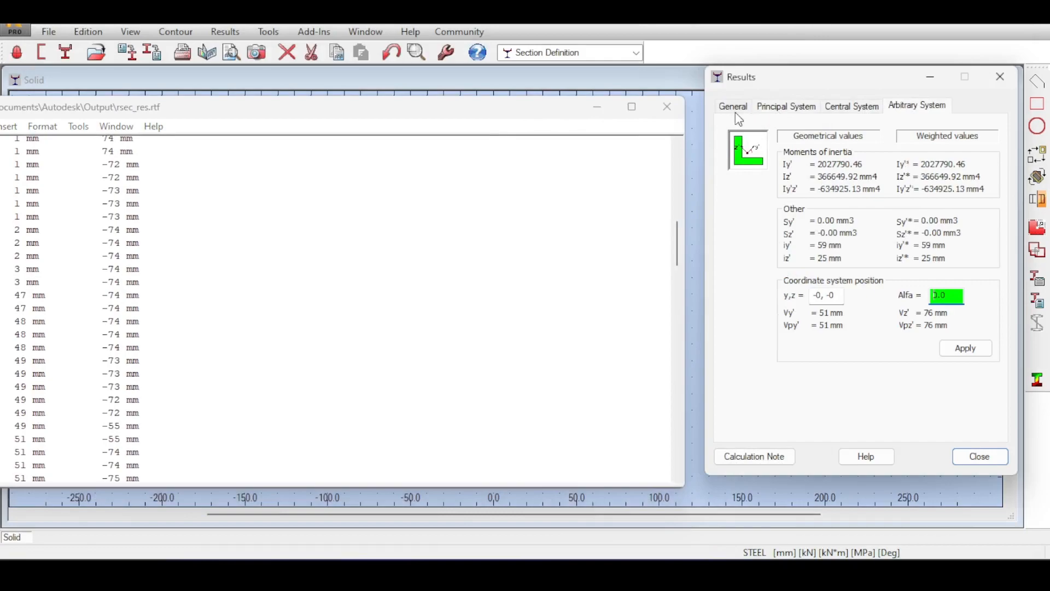
{"action": "left_click_drag", "start_coordinate": [261, 108], "coordinate": [522, 102]}
{"action": "scroll", "coordinate": [474, 232], "scroll_direction": "up", "scroll_amount": 3}
{"action": "scroll", "coordinate": [481, 236], "scroll_direction": "down", "scroll_amount": 6}
{"action": "middle_click_drag", "start_coordinate": [532, 187], "coordinate": [562, 307]}
{"action": "left_click", "coordinate": [936, 94]}
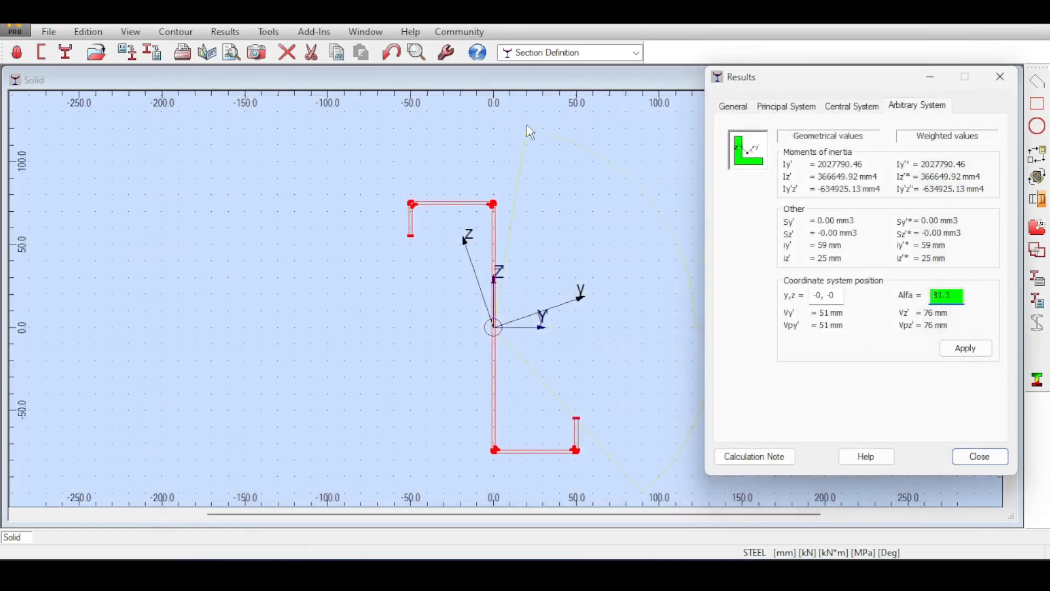
{"action": "left_click", "coordinate": [969, 459]}
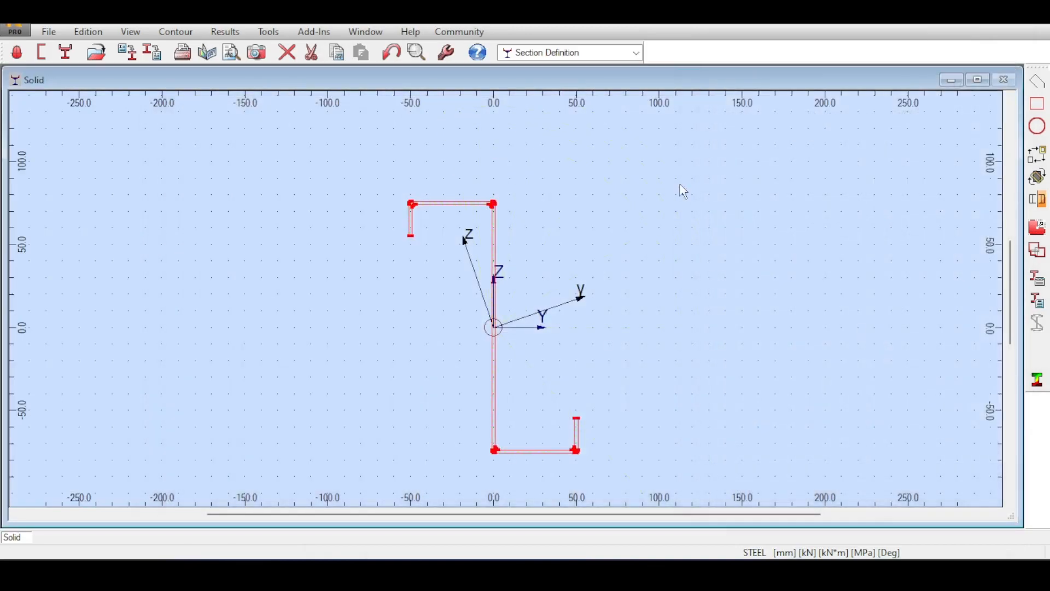
Save the section to the User database under the name ZCEE with dimensions 150, 50 and 20 mm
{"action": "left_click", "coordinate": [50, 33]}
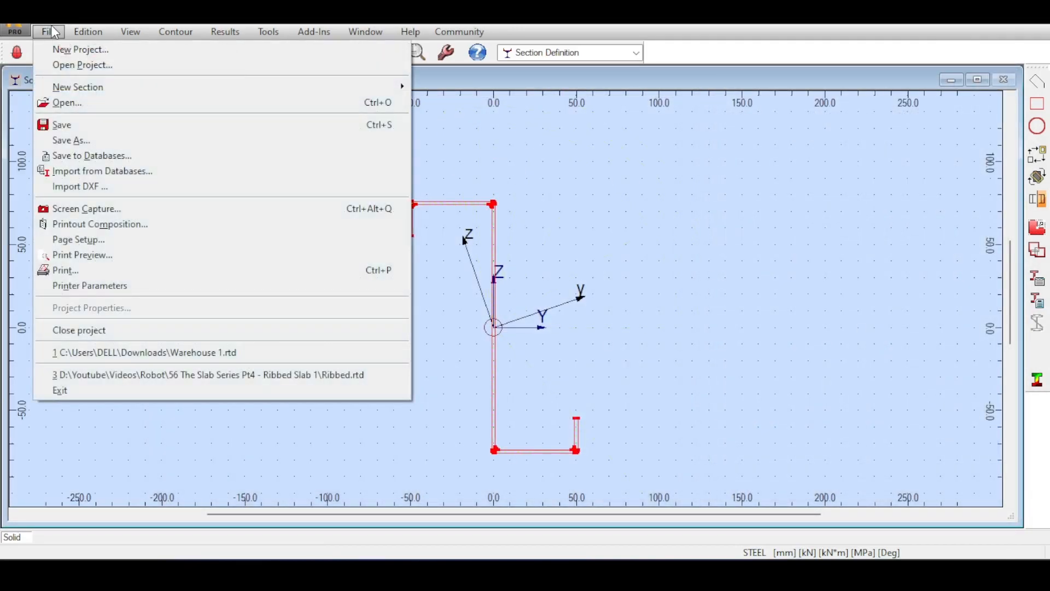
{"action": "left_click", "coordinate": [75, 163]}
{"action": "left_click", "coordinate": [521, 189]}
{"action": "left_click", "coordinate": [522, 191]}
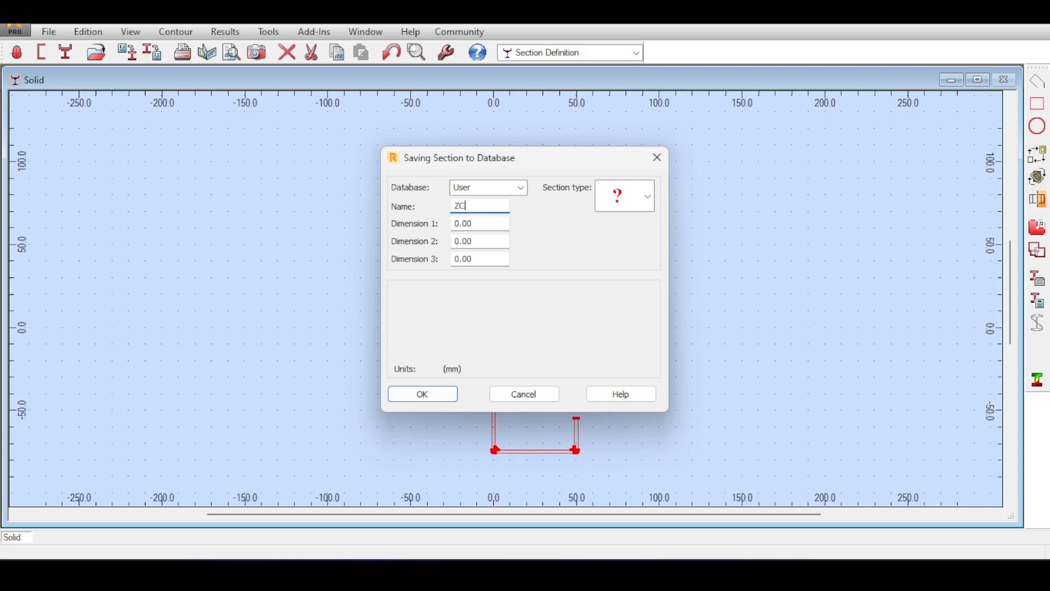
{"action": "key", "text": "Tab"}
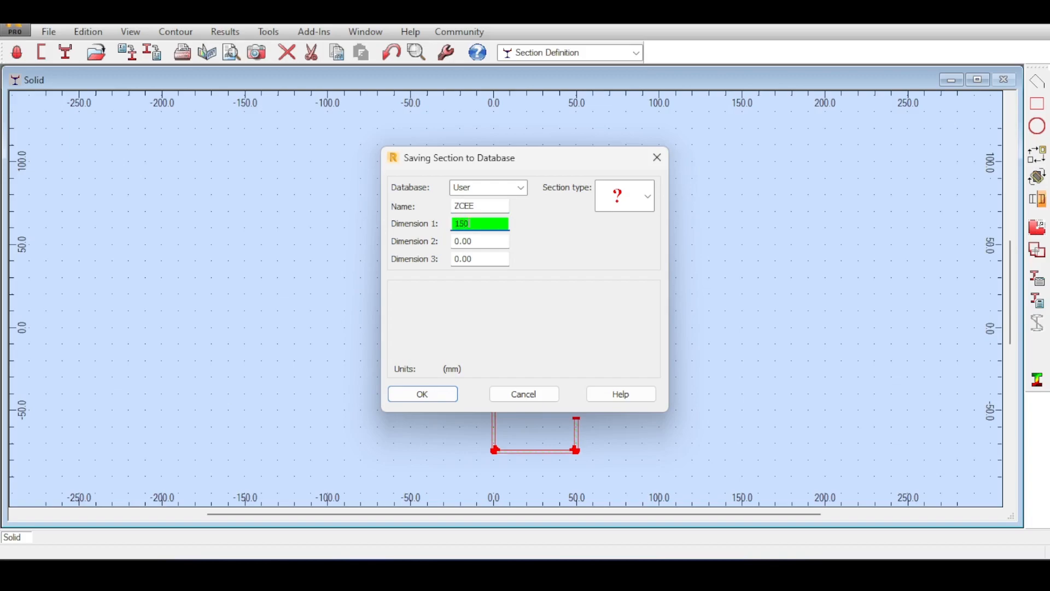
{"action": "key", "text": "Tab"}
{"action": "type", "text": "50"}
{"action": "key", "text": "Tab"}
{"action": "type", "text": "20"}
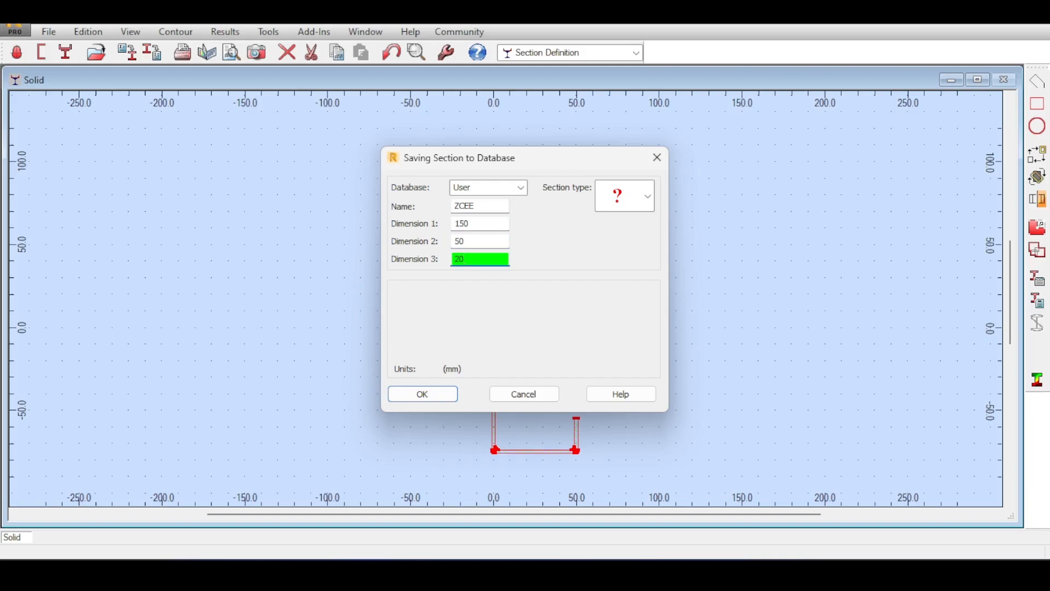
{"action": "left_click", "coordinate": [444, 400]}
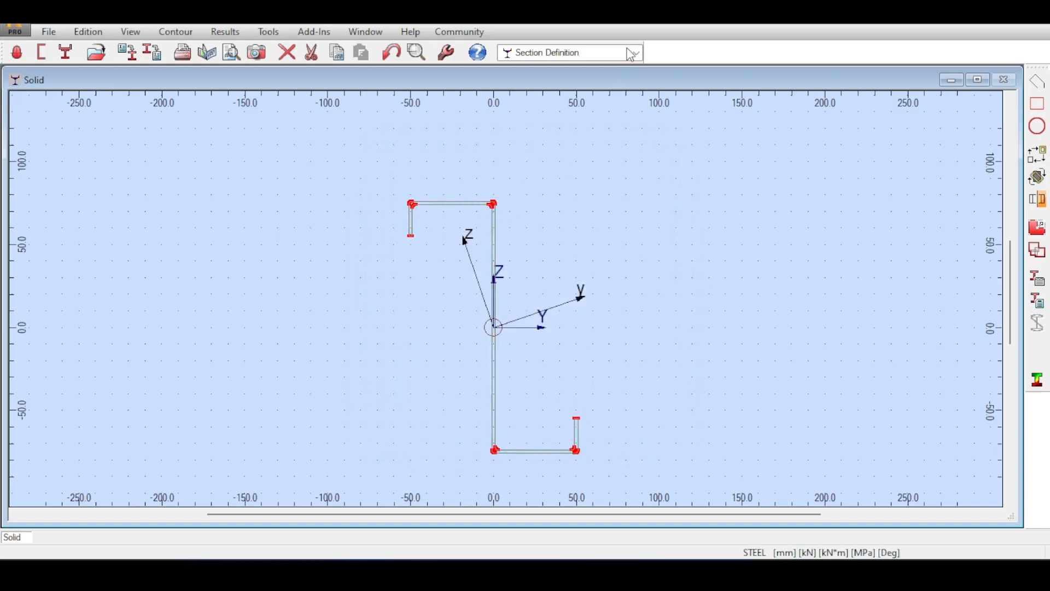
Switch from section definition to the Geometry layout of the structure model
{"action": "scroll", "coordinate": [618, 132], "scroll_direction": "down", "scroll_amount": 2}
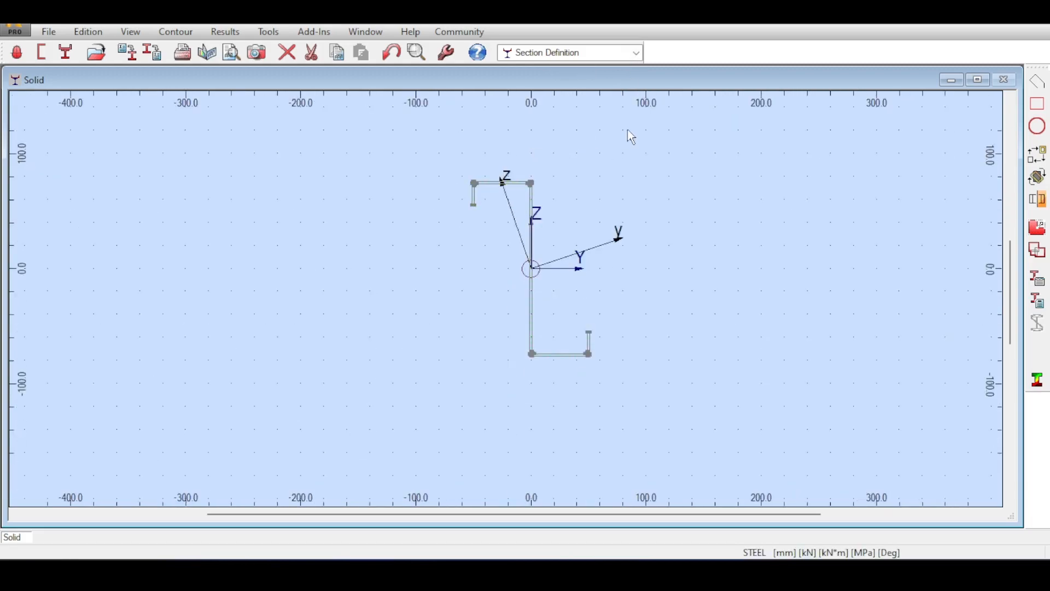
{"action": "left_click", "coordinate": [578, 52]}
{"action": "left_click", "coordinate": [552, 68]}
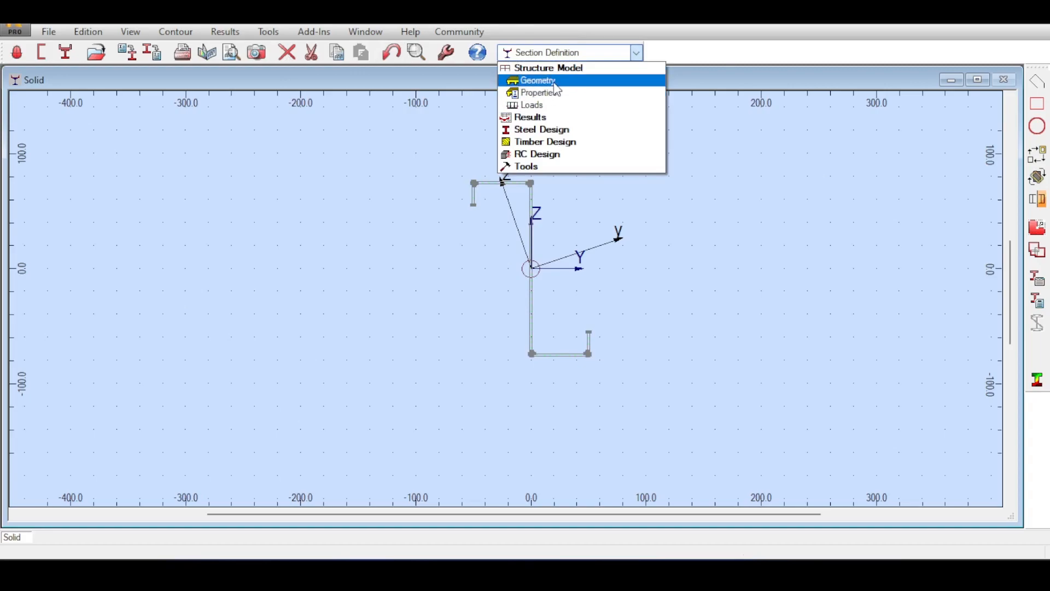
{"action": "left_click", "coordinate": [534, 81]}
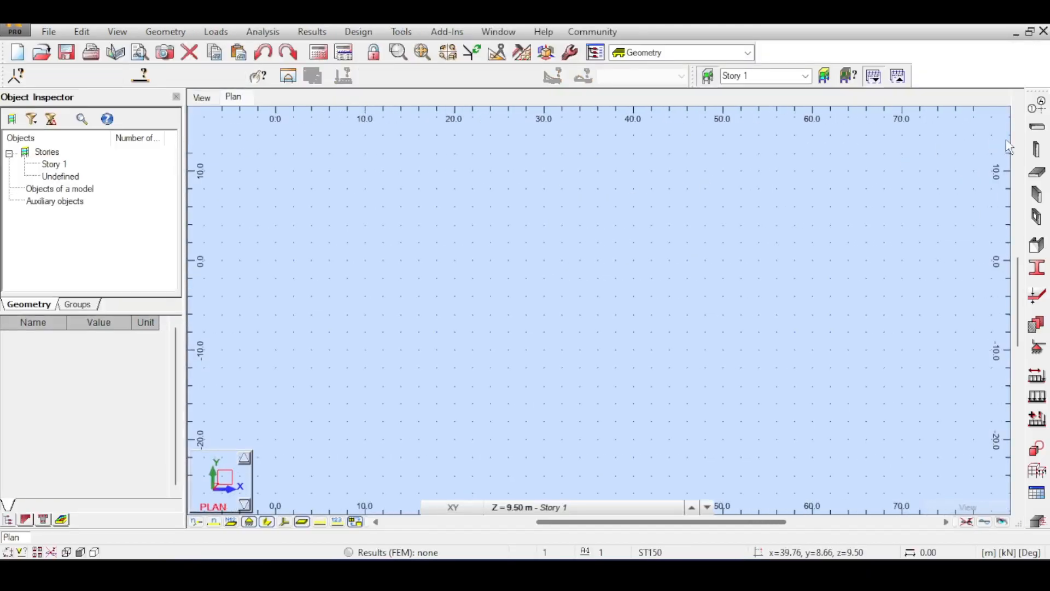
Create Cartesian structural axes at 0 and 5 m in both the X and Y directions
{"action": "left_click", "coordinate": [1037, 104]}
{"action": "key", "text": "Return"}
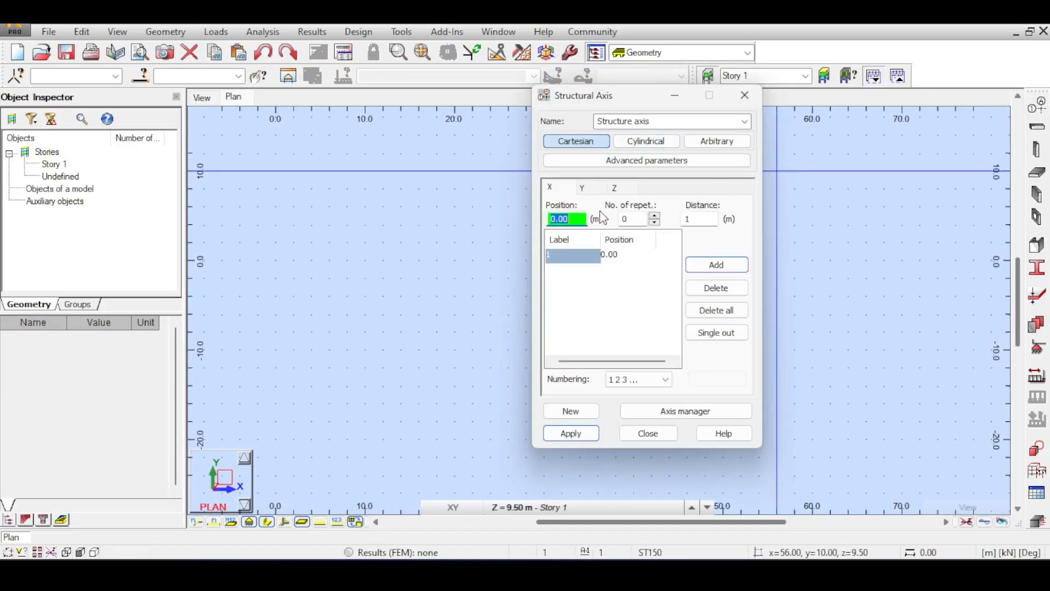
{"action": "type", "text": "5"}
{"action": "key", "text": "Return"}
{"action": "left_click", "coordinate": [596, 193]}
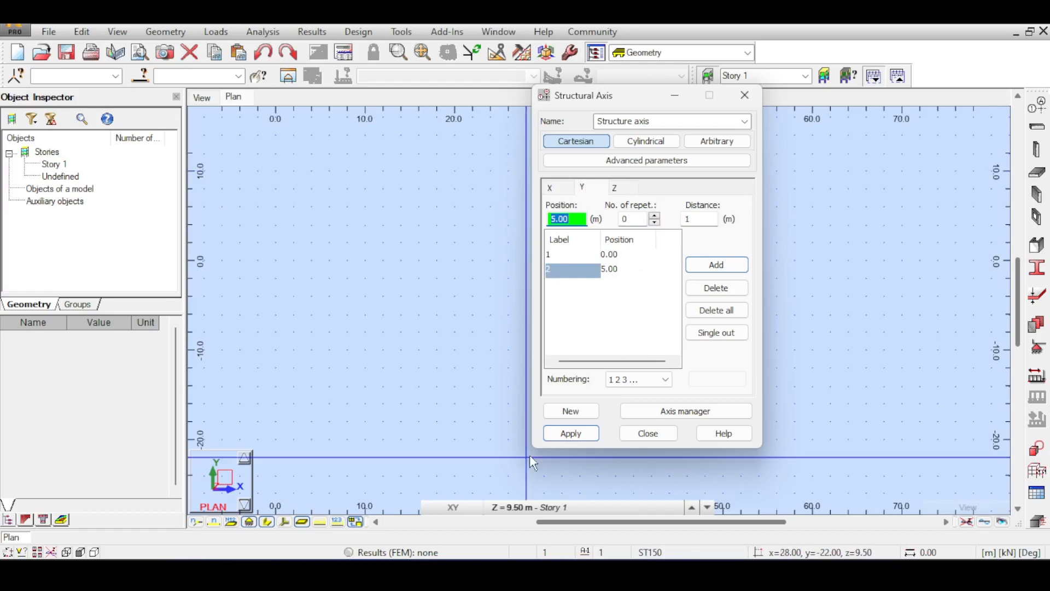
{"action": "left_click", "coordinate": [571, 433]}
{"action": "left_click", "coordinate": [645, 435]}
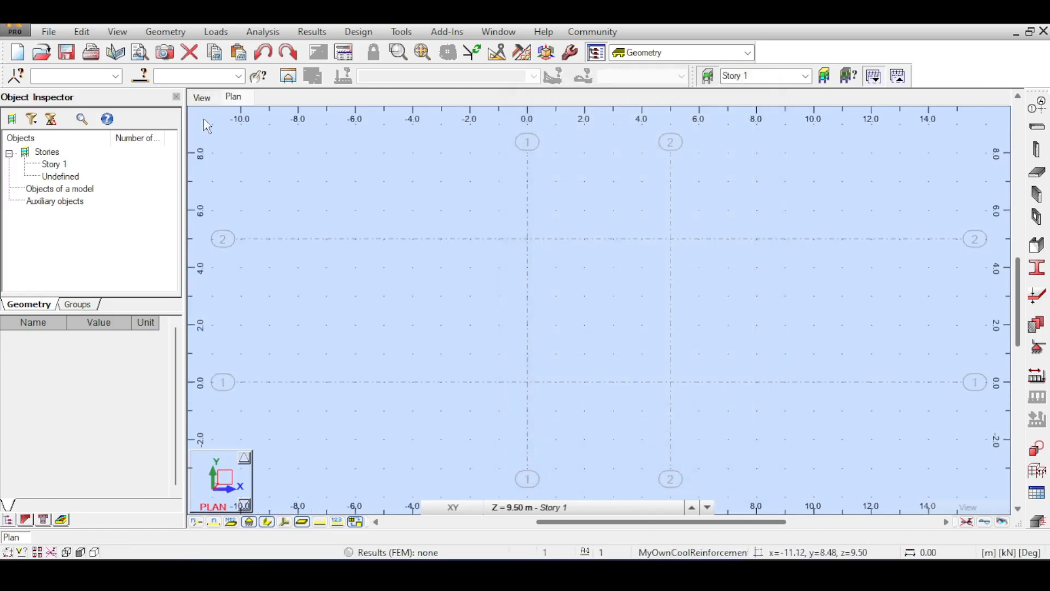
Show the structural axes in 3D and start defining a beam with the section type Steel beam
{"action": "left_click", "coordinate": [201, 98]}
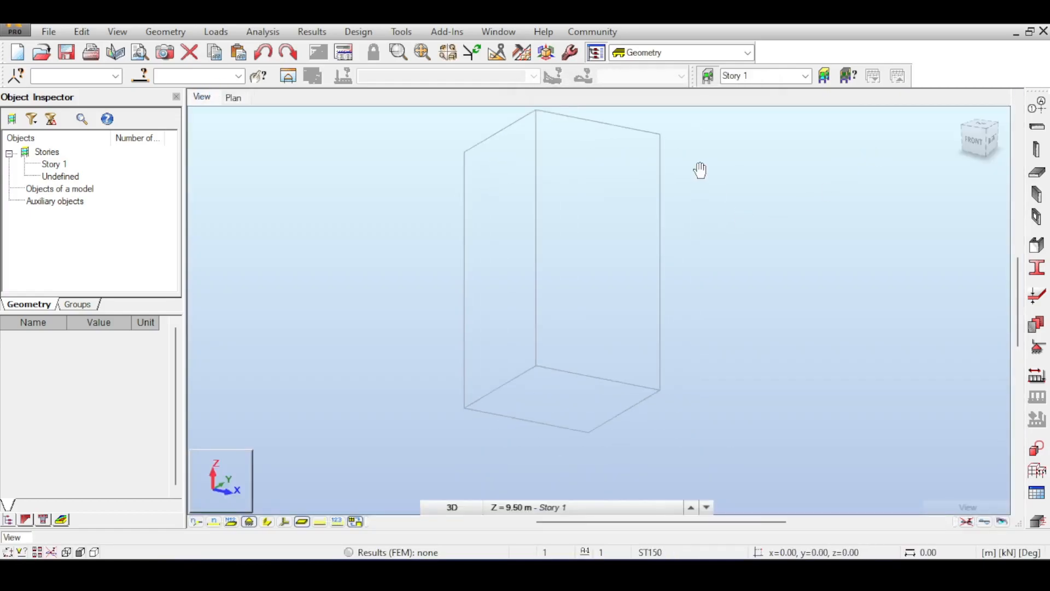
{"action": "left_click", "coordinate": [1044, 135]}
{"action": "left_click", "coordinate": [963, 185]}
{"action": "left_click", "coordinate": [954, 185]}
{"action": "left_click", "coordinate": [945, 204]}
{"action": "left_click", "coordinate": [903, 213]}
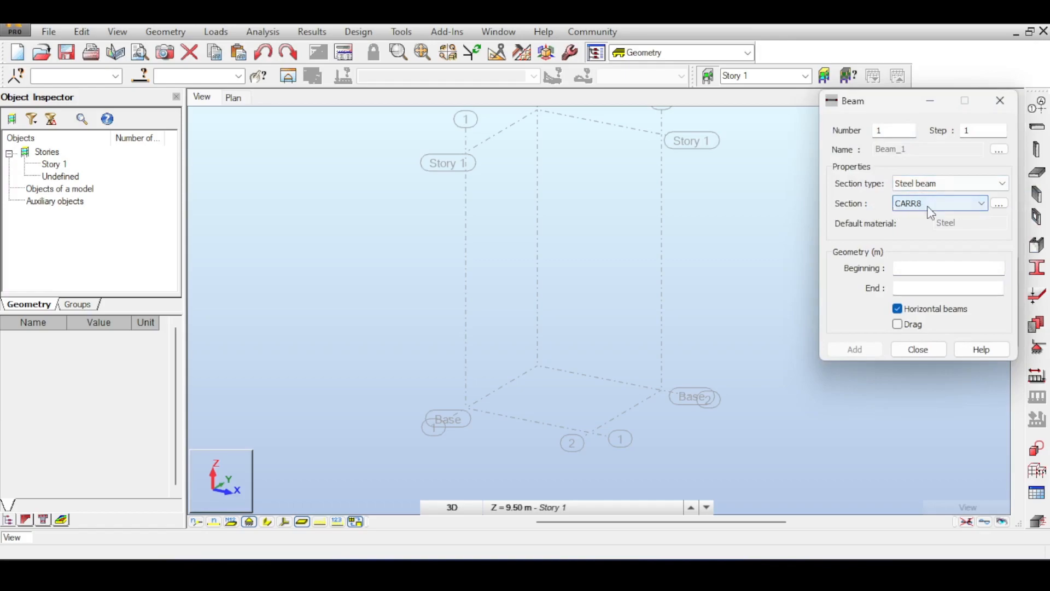
Start a new steel section for the beam and set its section database to User
{"action": "left_click", "coordinate": [1004, 204]}
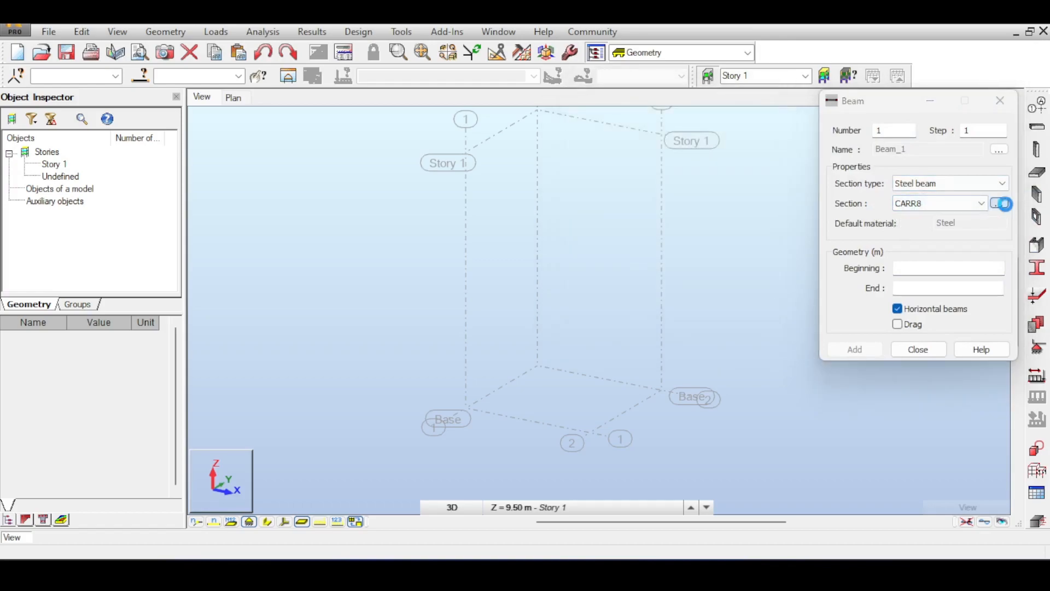
{"action": "left_click_drag", "start_coordinate": [821, 195], "coordinate": [739, 178]}
{"action": "left_click", "coordinate": [830, 301]}
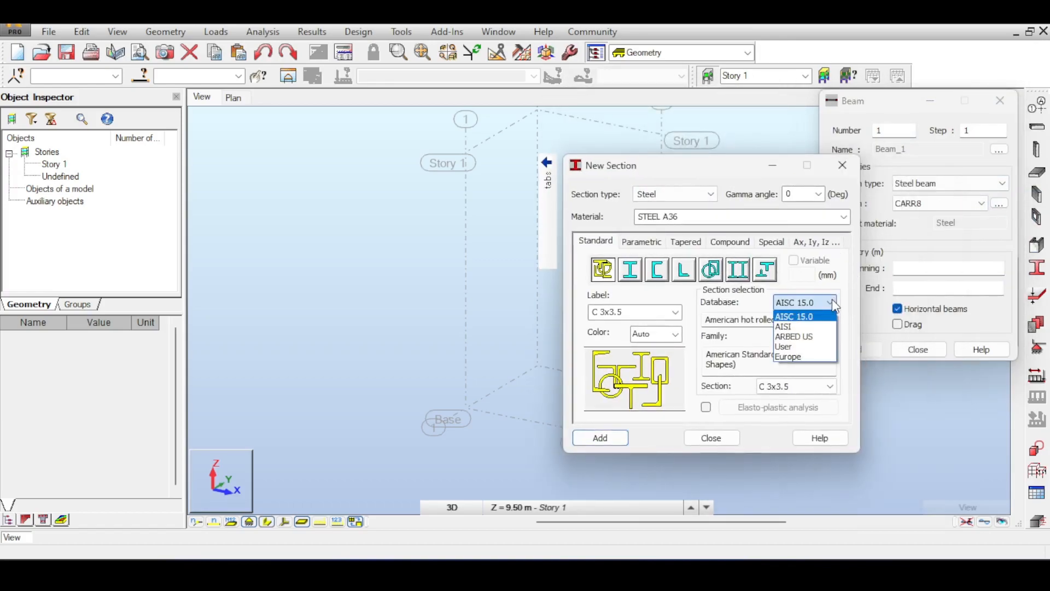
{"action": "left_click", "coordinate": [787, 347]}
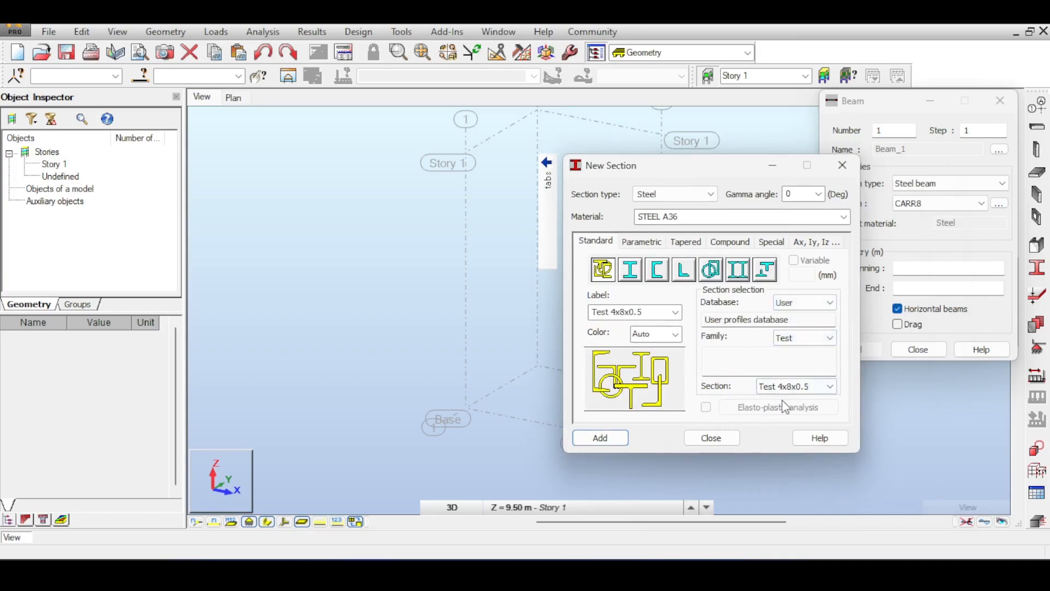
{"action": "left_click", "coordinate": [789, 387]}
{"action": "left_click", "coordinate": [788, 398]}
Choose the ZCEE family with section ZCEE 150x50x20 and add it as the beam's section
{"action": "left_click", "coordinate": [803, 337]}
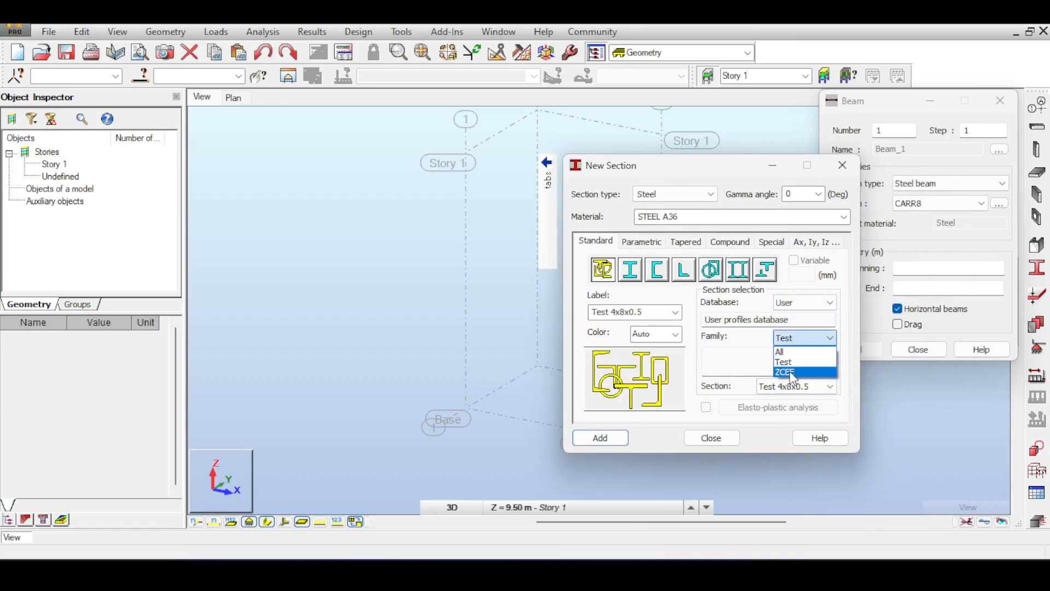
{"action": "left_click", "coordinate": [791, 373]}
{"action": "left_click", "coordinate": [789, 386]}
{"action": "left_click", "coordinate": [788, 396]}
{"action": "left_click", "coordinate": [786, 391]}
{"action": "left_click", "coordinate": [788, 399]}
{"action": "left_click", "coordinate": [796, 337]}
{"action": "left_click", "coordinate": [796, 336]}
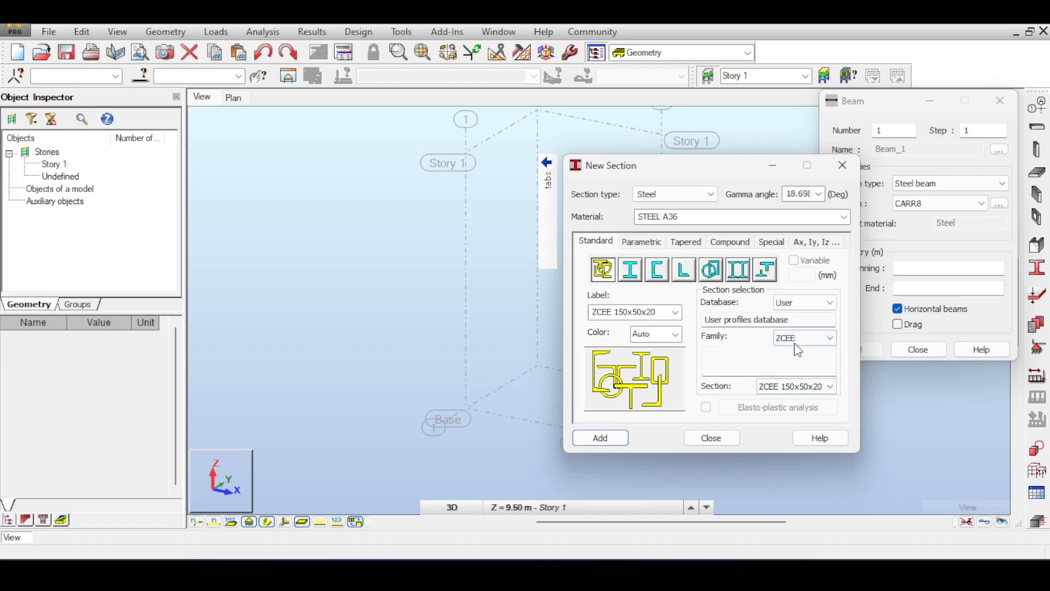
{"action": "left_click", "coordinate": [781, 388]}
{"action": "left_click", "coordinate": [786, 386]}
{"action": "left_click", "coordinate": [786, 386]}
{"action": "left_click", "coordinate": [785, 386]}
{"action": "left_click", "coordinate": [602, 438]}
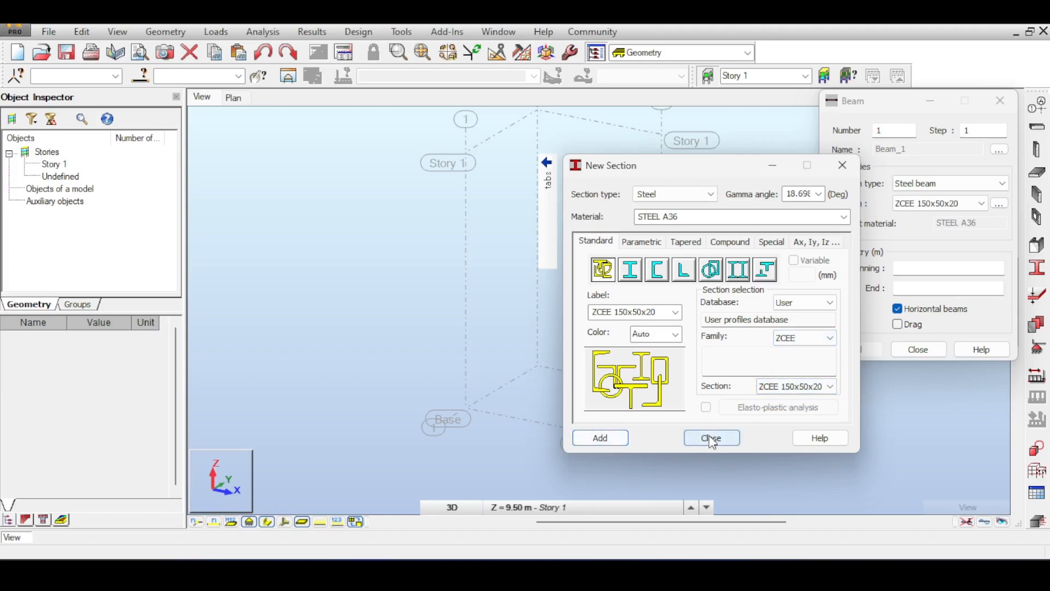
Review the available steel materials for the new section and close the section definition
{"action": "left_click", "coordinate": [845, 218]}
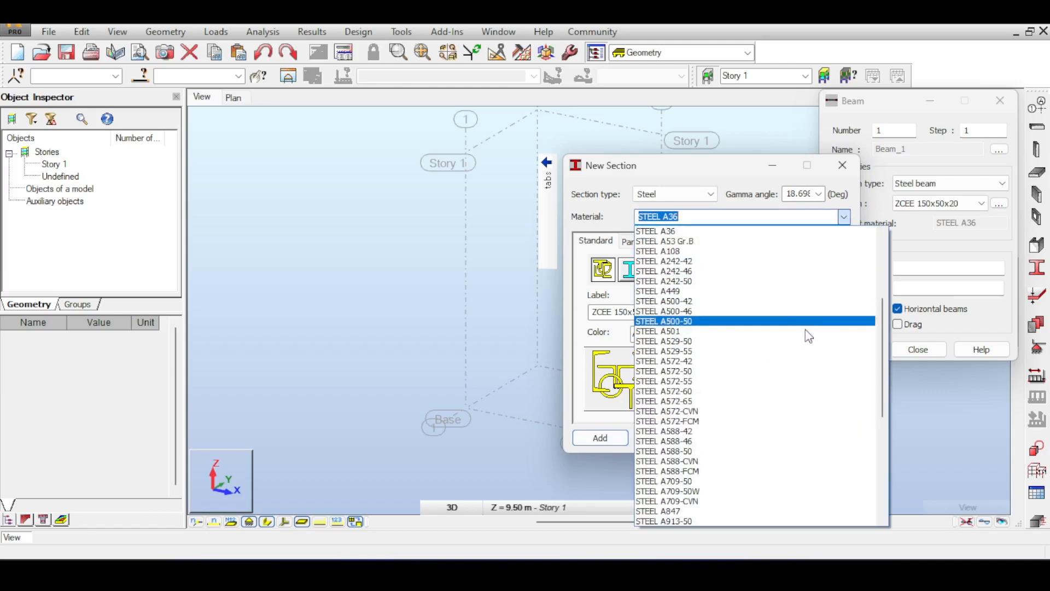
{"action": "left_click", "coordinate": [846, 218]}
{"action": "left_click", "coordinate": [842, 165]}
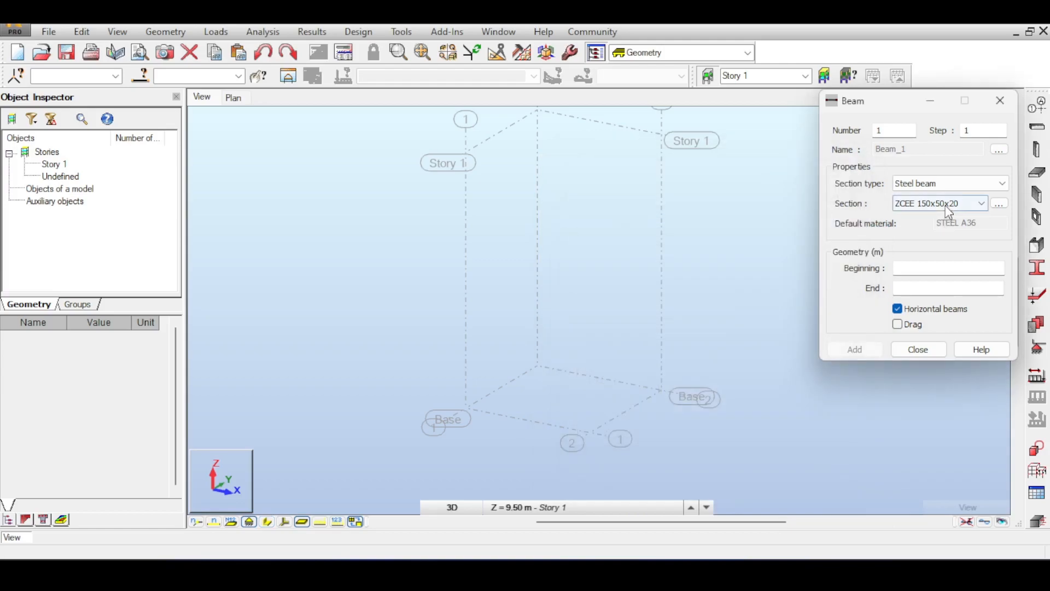
Draw four connected ZCEE 150x50x20 beams around the 5 m by 5 m axis grid at Story 1, using the Drag option
{"action": "left_click", "coordinate": [904, 267]}
{"action": "left_click", "coordinate": [466, 150]}
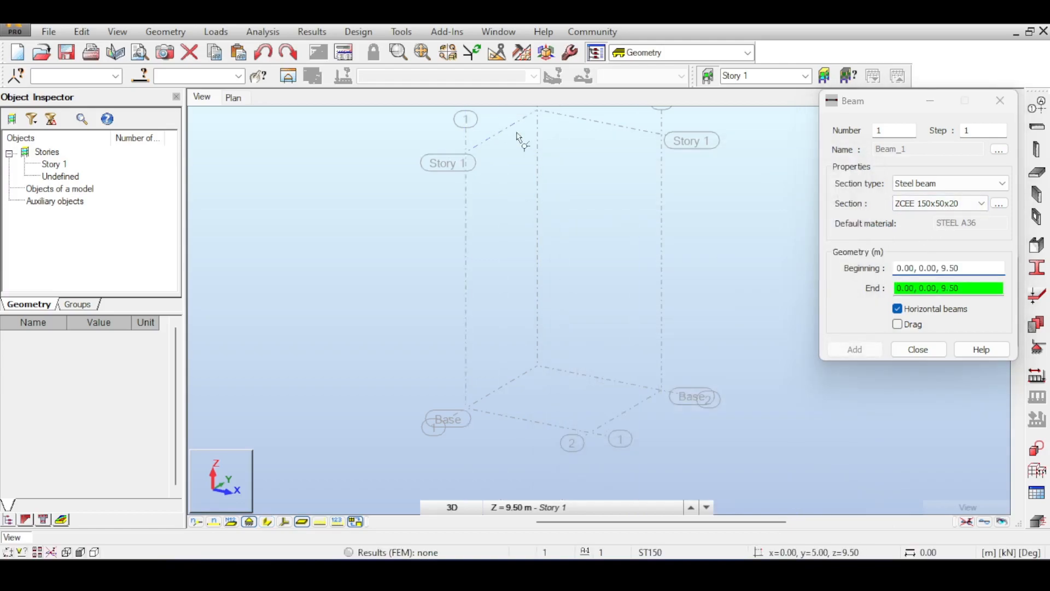
{"action": "left_click", "coordinate": [517, 151]}
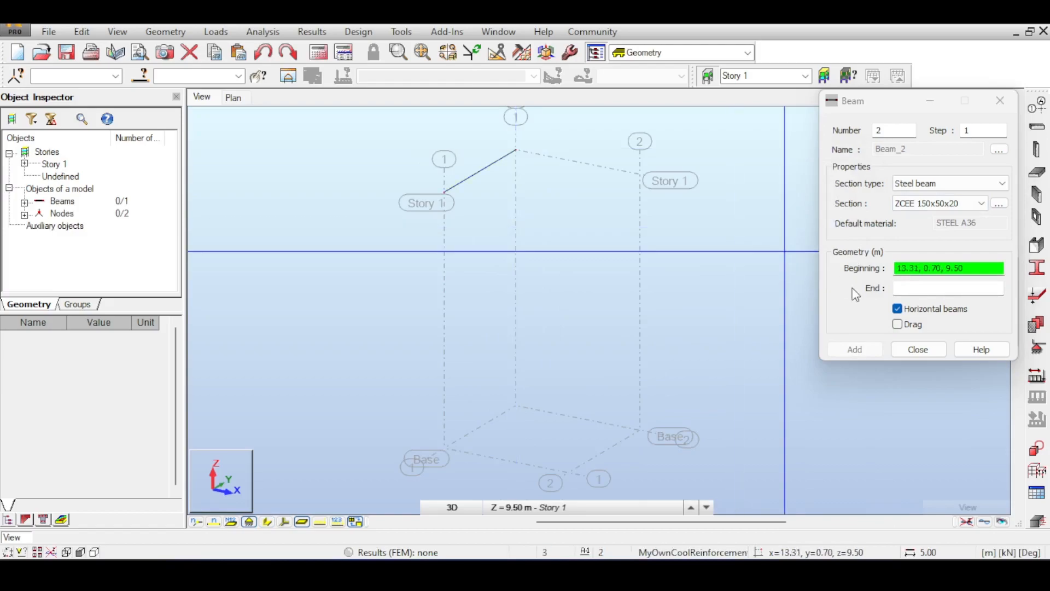
{"action": "left_click", "coordinate": [897, 323]}
{"action": "left_click", "coordinate": [639, 173]}
{"action": "left_click", "coordinate": [569, 216]}
{"action": "left_click", "coordinate": [444, 192]}
{"action": "left_click", "coordinate": [919, 350]}
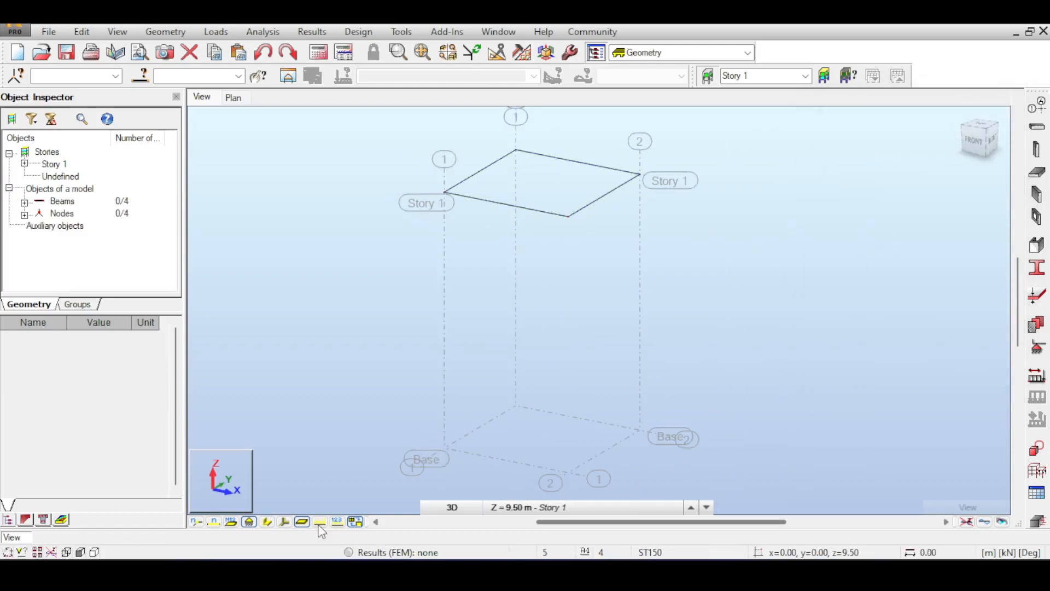
Display the beams' section shapes and delete the front beam of the square frame
{"action": "scroll", "coordinate": [611, 190], "scroll_direction": "up", "scroll_amount": 3}
{"action": "scroll", "coordinate": [611, 189], "scroll_direction": "up", "scroll_amount": 3}
{"action": "scroll", "coordinate": [744, 183], "scroll_direction": "up", "scroll_amount": 4}
{"action": "left_click", "coordinate": [973, 141]}
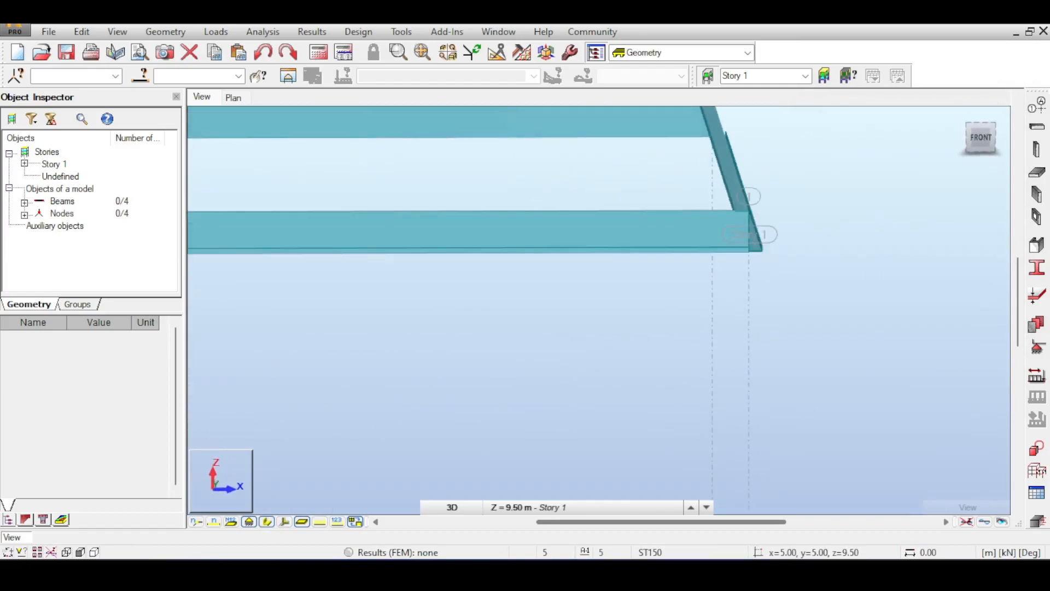
{"action": "left_click", "coordinate": [524, 238]}
{"action": "key", "text": "Delete"}
Examine the Z profile's lips, flanges and rounded corners at the open end of the side beam
{"action": "scroll", "coordinate": [673, 202], "scroll_direction": "up", "scroll_amount": 5}
{"action": "middle_click_drag", "start_coordinate": [672, 205], "coordinate": [720, 187]}
{"action": "scroll", "coordinate": [684, 323], "scroll_direction": "up", "scroll_amount": 6}
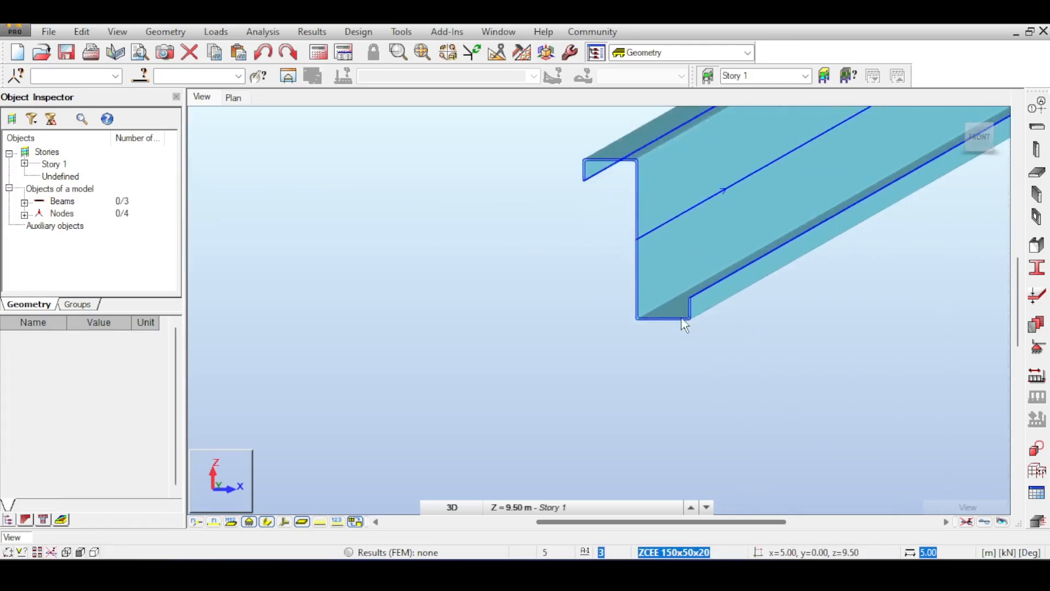
{"action": "scroll", "coordinate": [677, 296], "scroll_direction": "down", "scroll_amount": 6}
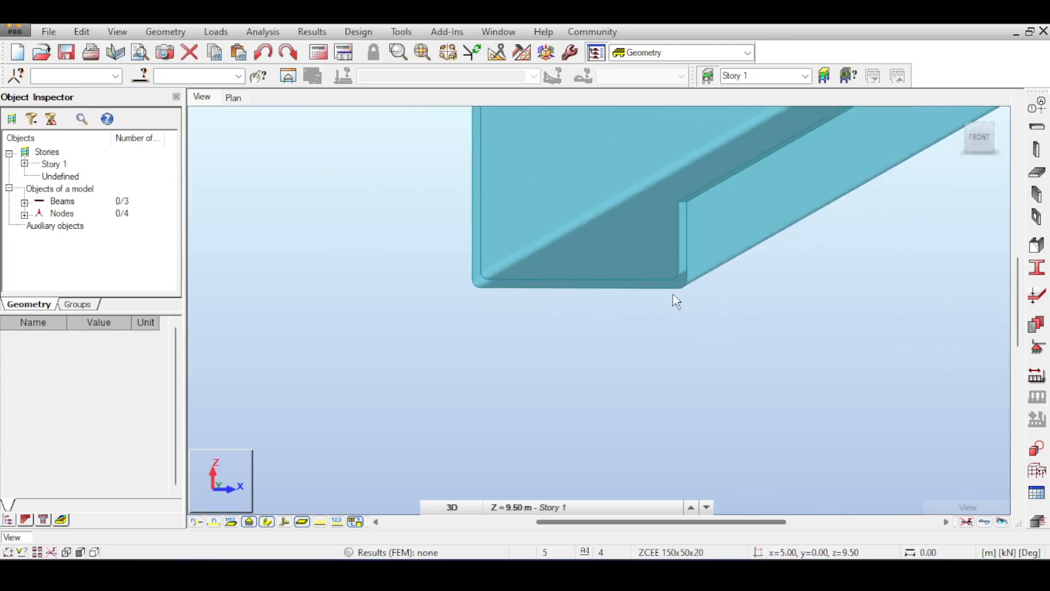
{"action": "scroll", "coordinate": [793, 161], "scroll_direction": "down", "scroll_amount": 4}
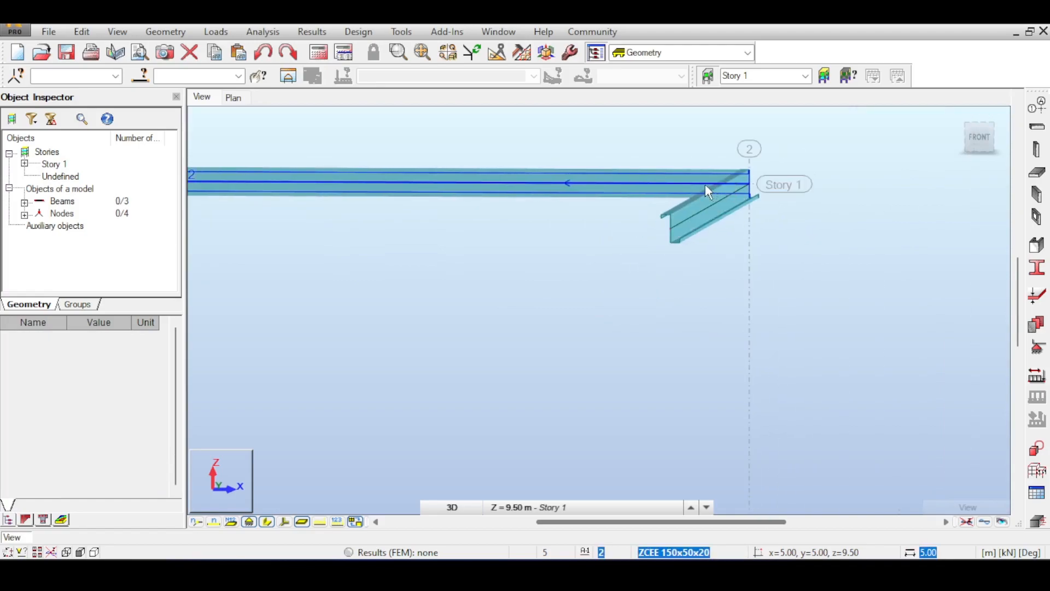
{"action": "scroll", "coordinate": [705, 185], "scroll_direction": "down", "scroll_amount": 2}
{"action": "middle_click_drag", "start_coordinate": [681, 179], "coordinate": [809, 303]}
{"action": "scroll", "coordinate": [853, 184], "scroll_direction": "down", "scroll_amount": 2}
{"action": "scroll", "coordinate": [669, 210], "scroll_direction": "up", "scroll_amount": 1}
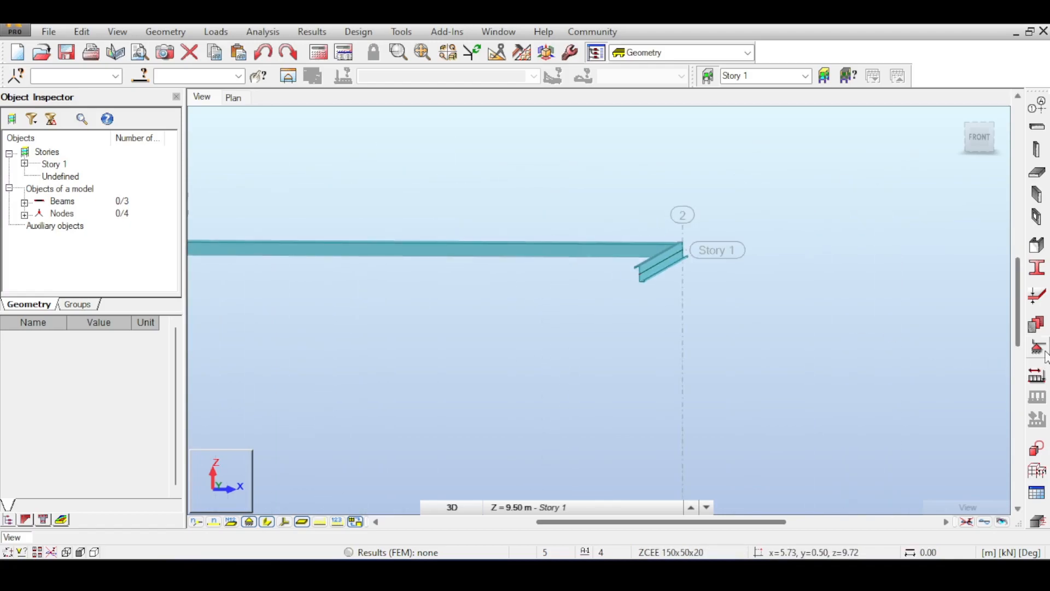
Assign Pinned nodal supports to all nodes of the model
{"action": "left_click", "coordinate": [1037, 347]}
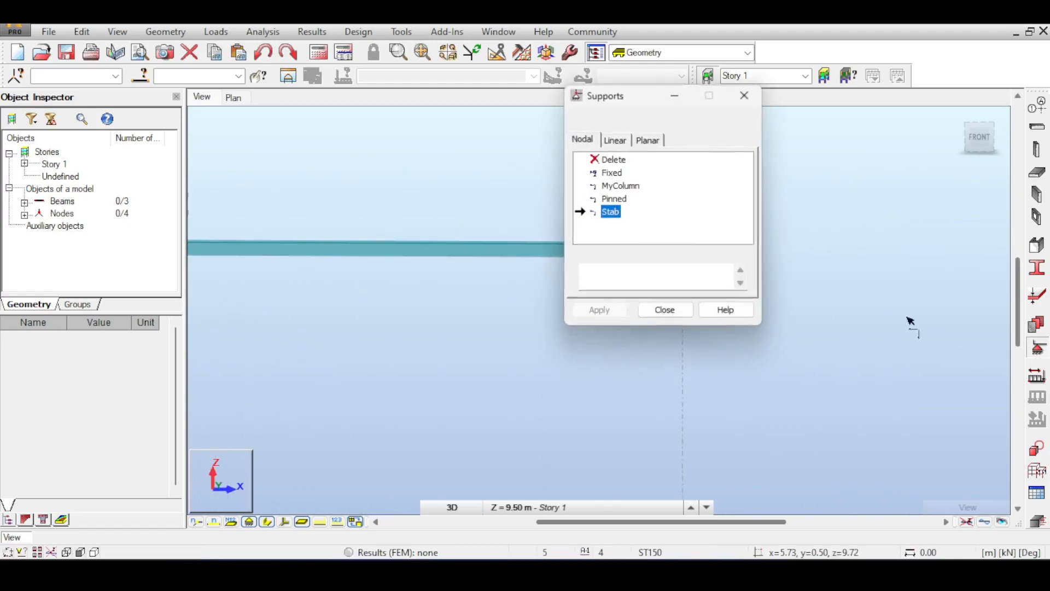
{"action": "left_click", "coordinate": [614, 199]}
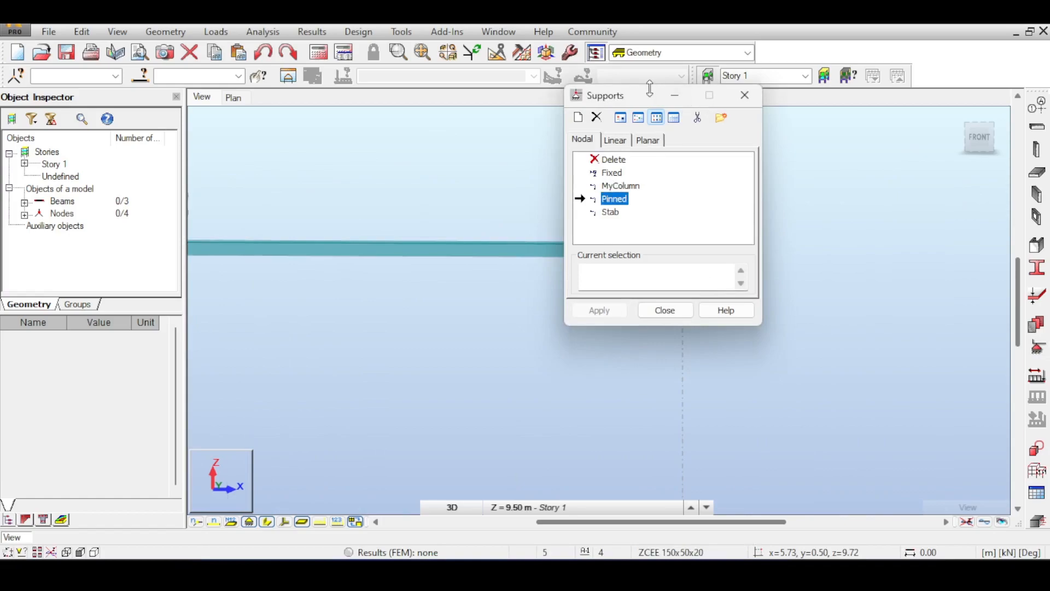
{"action": "left_click_drag", "start_coordinate": [651, 88], "coordinate": [922, 178]}
{"action": "left_click", "coordinate": [888, 371]}
{"action": "type", "text": "4"}
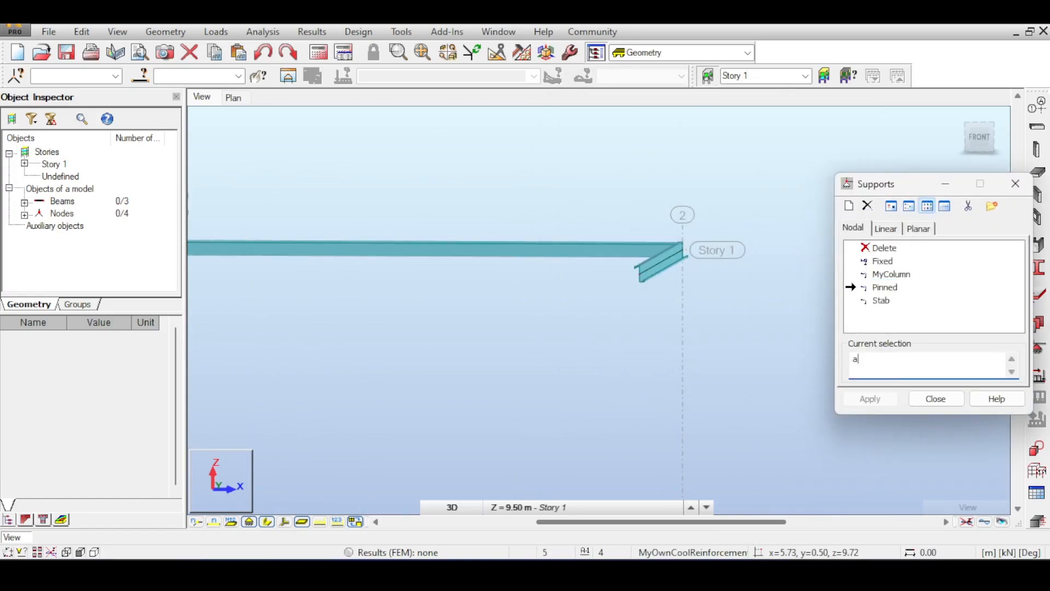
{"action": "key", "text": "Return"}
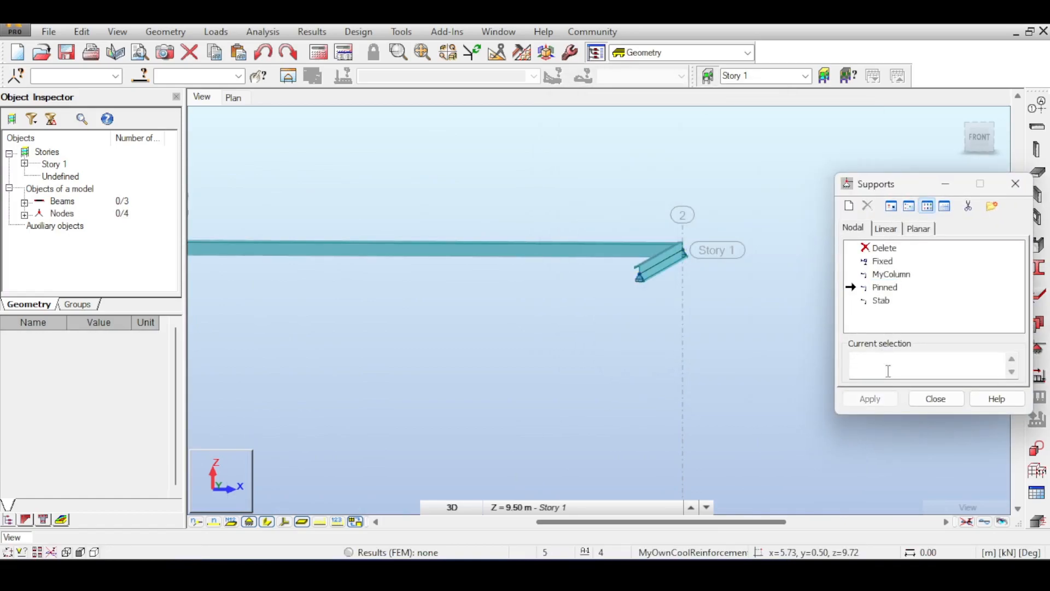
{"action": "left_click", "coordinate": [935, 398]}
Run the structural calculation and display the beams' deflections for load case DL1
{"action": "left_click", "coordinate": [318, 52]}
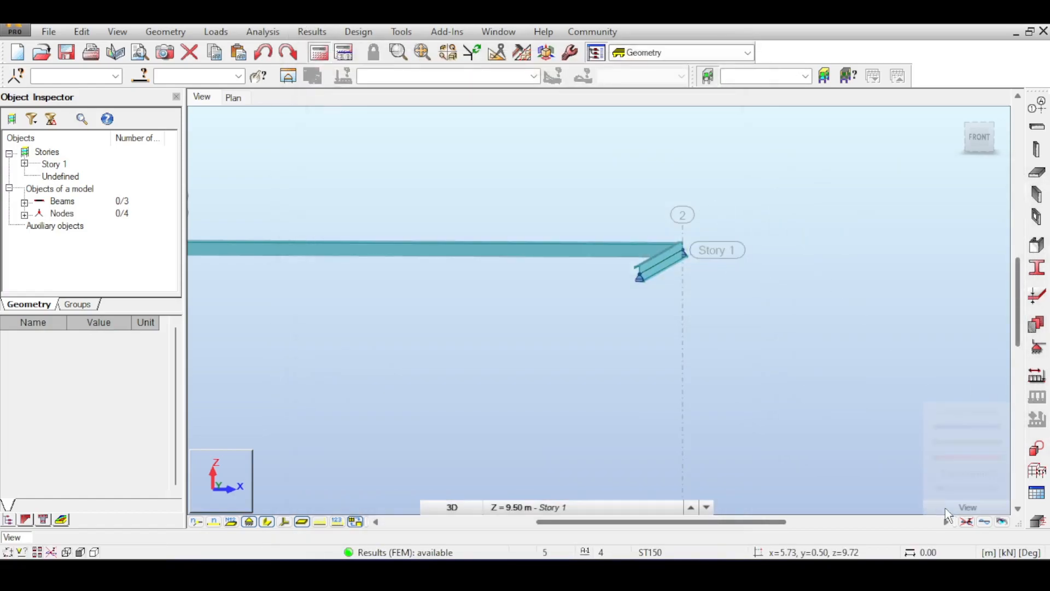
{"action": "left_click", "coordinate": [984, 521]}
{"action": "left_click", "coordinate": [985, 521]}
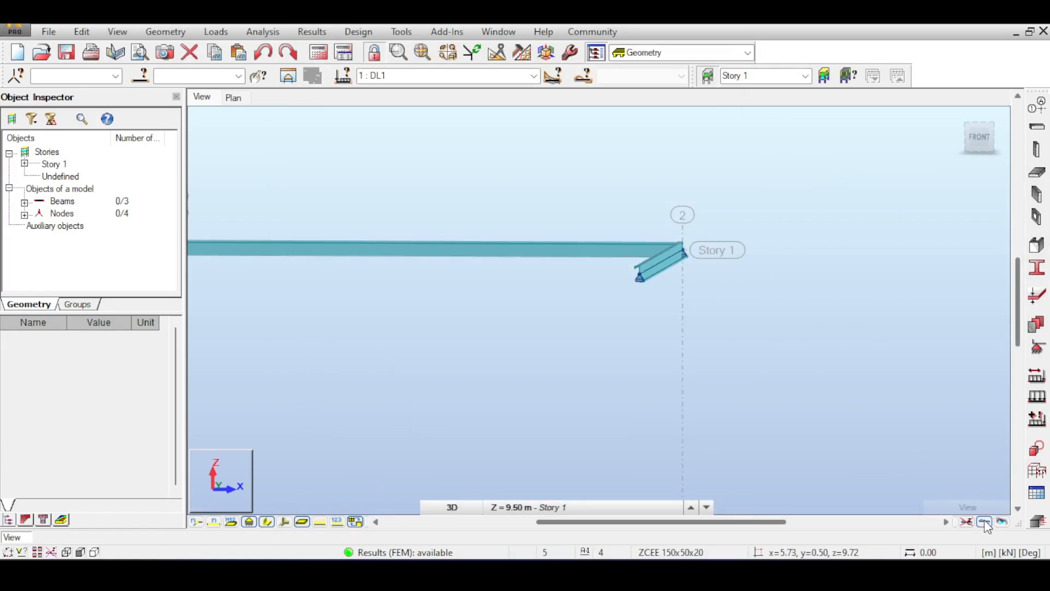
{"action": "left_click", "coordinate": [984, 522]}
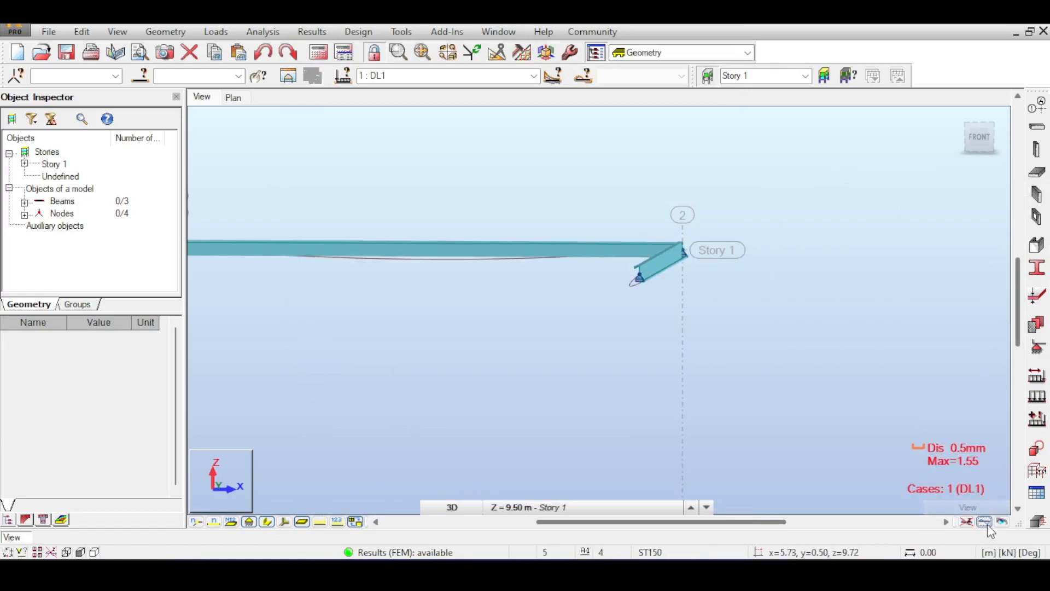
Examine the side beam's deflected shape from oblique and front views to see its direction relative to the Z section
{"action": "left_click", "coordinate": [980, 137]}
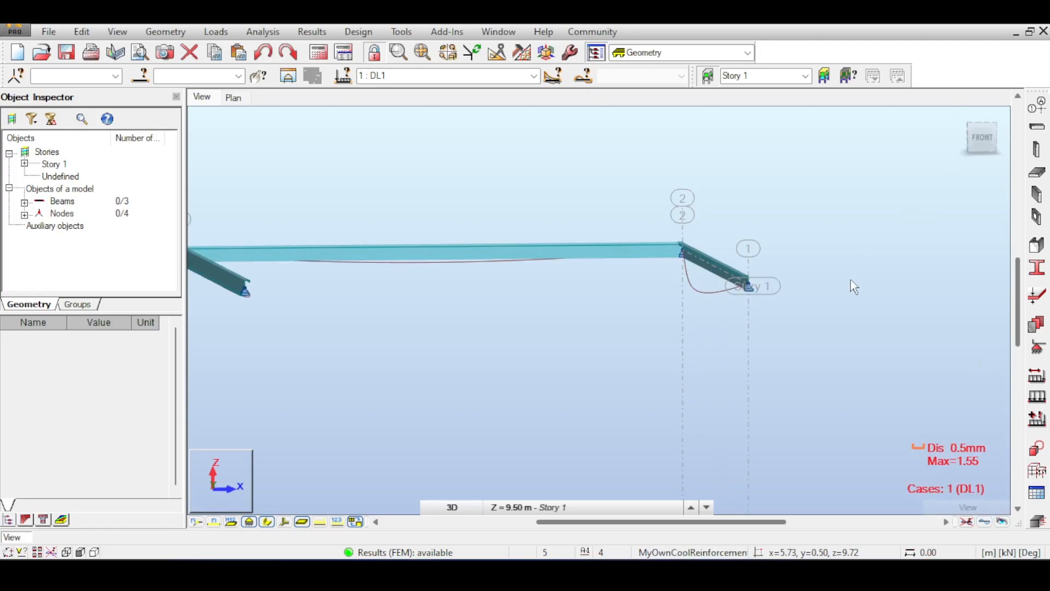
{"action": "scroll", "coordinate": [851, 284], "scroll_direction": "up", "scroll_amount": 5}
{"action": "mouse_move", "coordinate": [602, 306]}
{"action": "middle_mouse_down", "text": "shift"}
{"action": "mouse_move", "coordinate": [571, 287]}
{"action": "mouse_move", "coordinate": [586, 294]}
{"action": "middle_mouse_up", "text": "shift"}
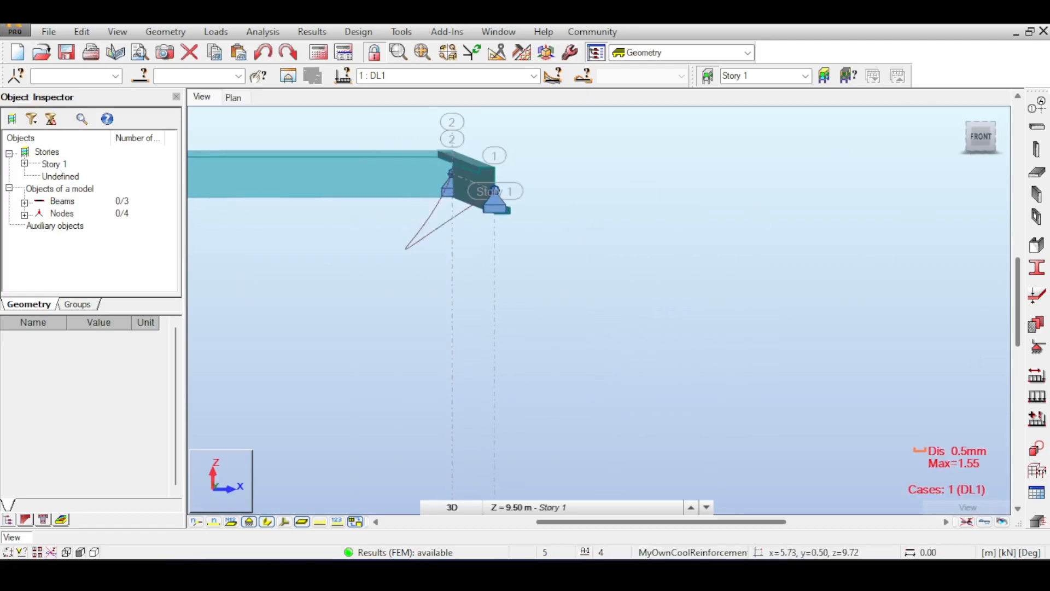
{"action": "left_click_drag", "start_coordinate": [983, 138], "coordinate": [980, 134]}
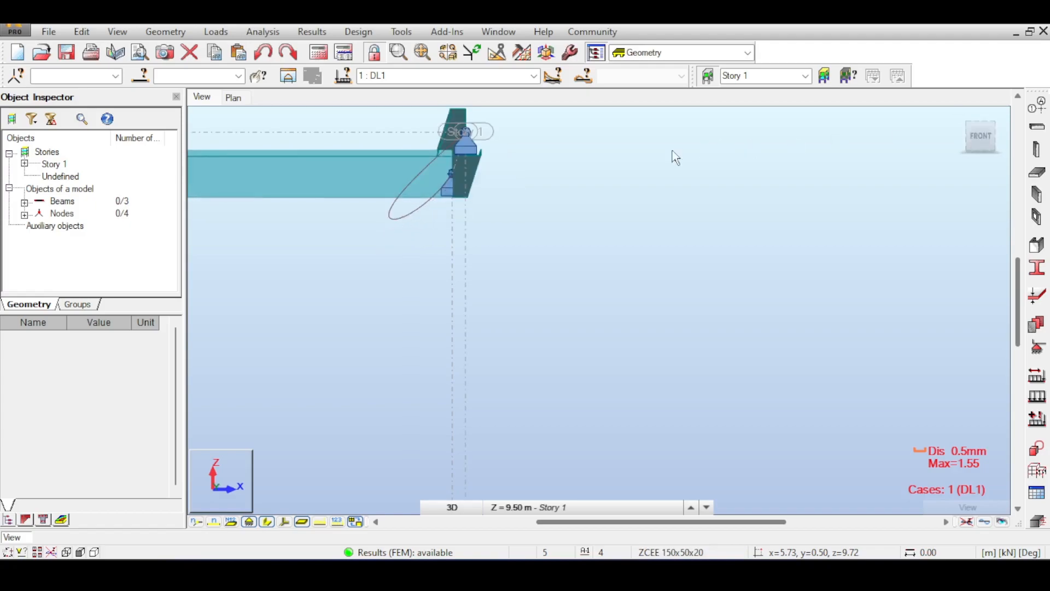
{"action": "middle_click_drag", "start_coordinate": [546, 132], "coordinate": [547, 178]}
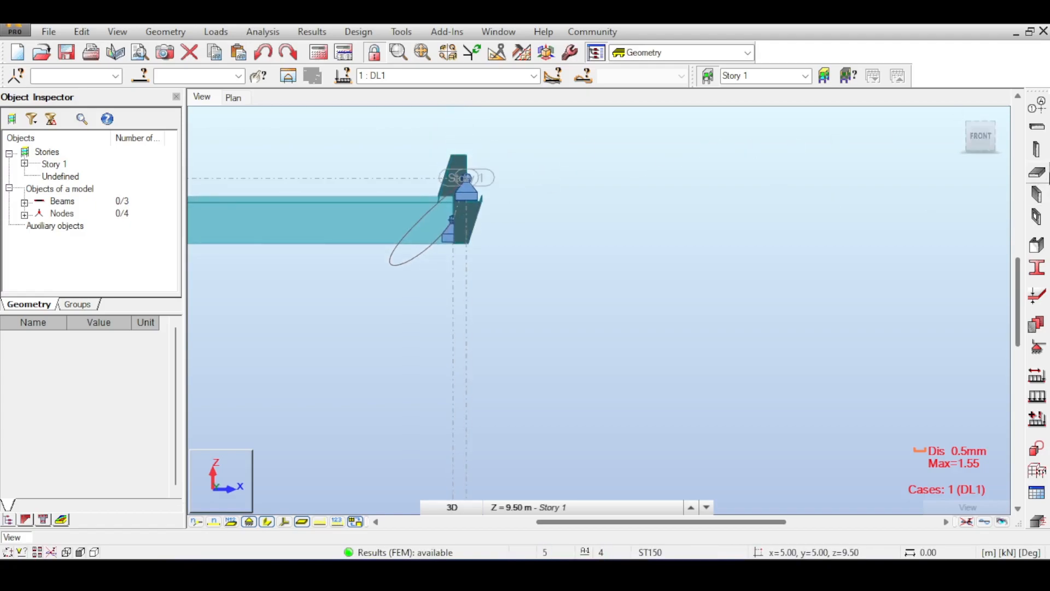
{"action": "left_click", "coordinate": [982, 143]}
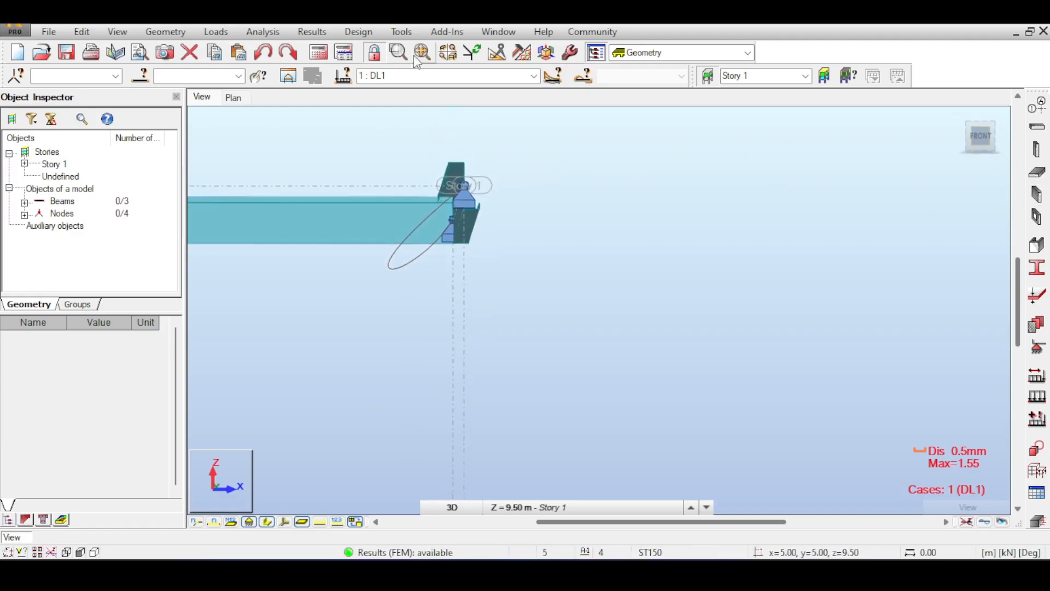
{"action": "left_click", "coordinate": [688, 54]}
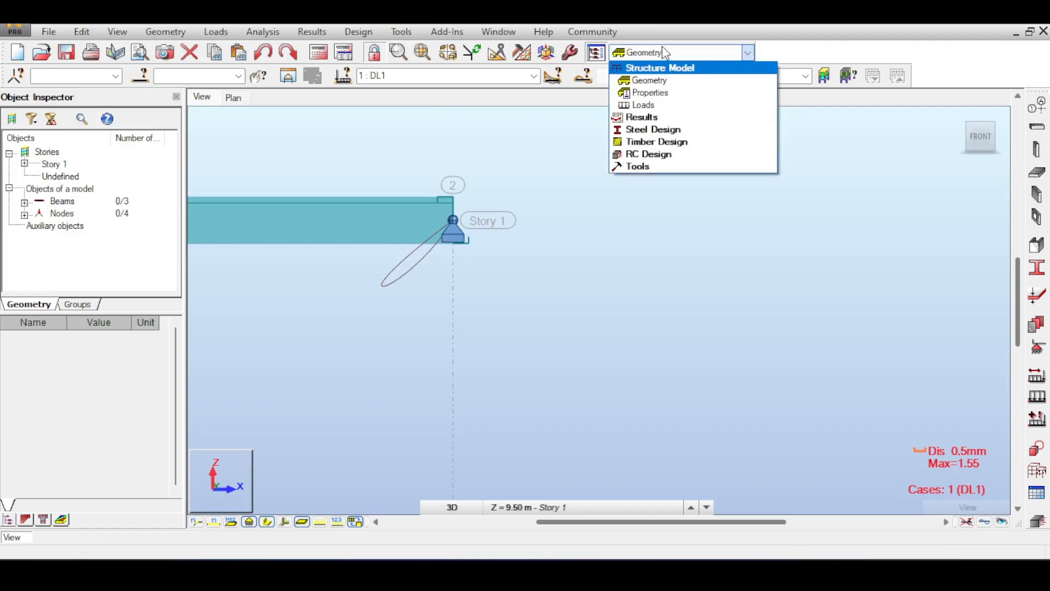
{"action": "left_click", "coordinate": [664, 52]}
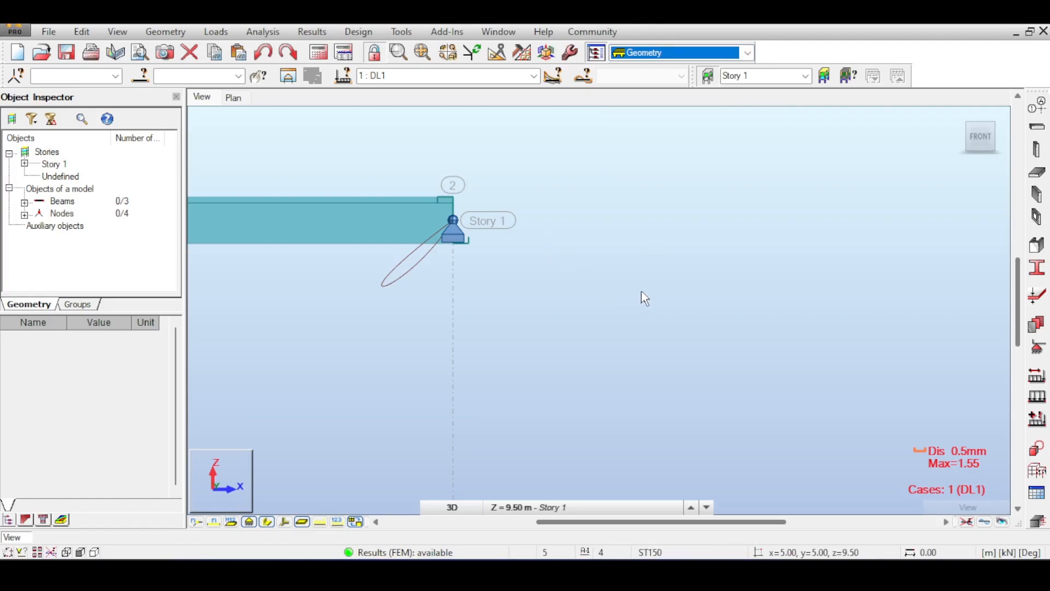
Inspect the deflection curves of all three beams in 3D, including the Z profile at the pinned open end
{"action": "middle_click_drag", "start_coordinate": [370, 203], "coordinate": [452, 221]}
{"action": "scroll", "coordinate": [528, 275], "scroll_direction": "down", "scroll_amount": 6}
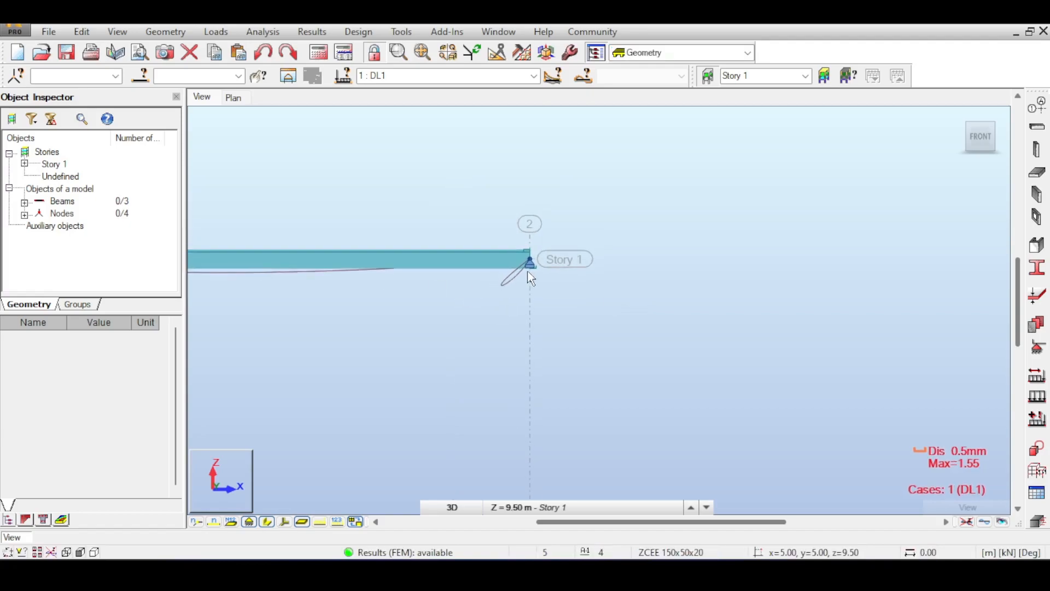
{"action": "middle_click_drag", "start_coordinate": [682, 193], "coordinate": [675, 272], "text": "shift"}
{"action": "scroll", "coordinate": [652, 271], "scroll_direction": "up", "scroll_amount": 6}
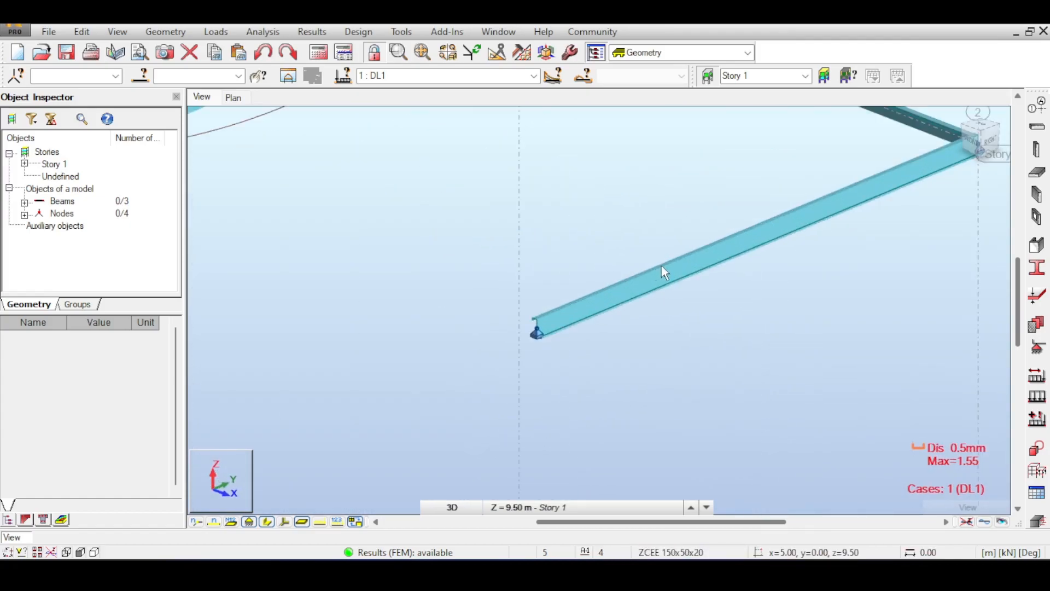
{"action": "scroll", "coordinate": [670, 260], "scroll_direction": "down", "scroll_amount": 2}
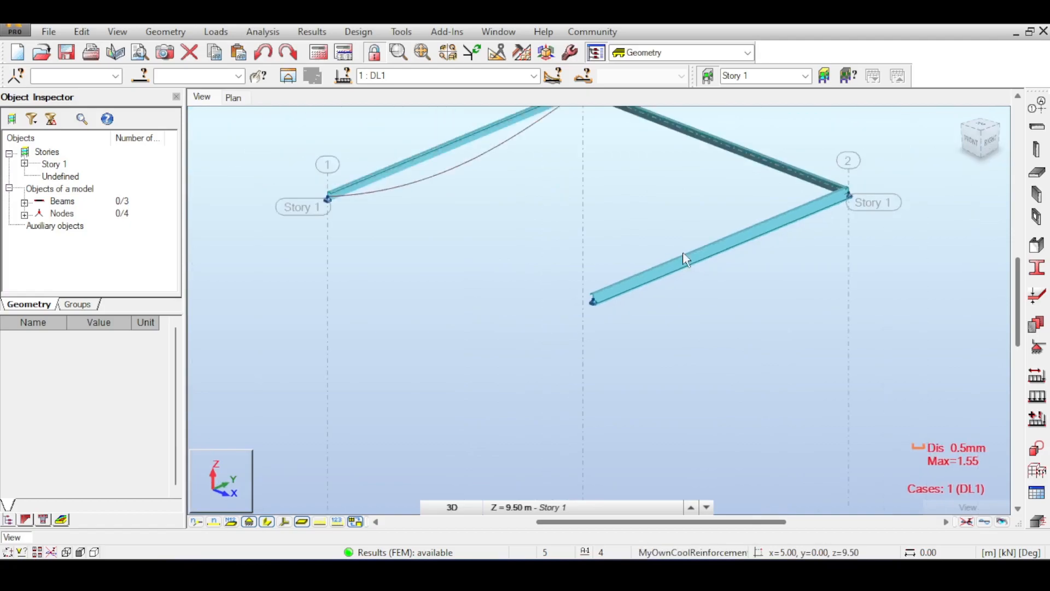
{"action": "left_click", "coordinate": [965, 137]}
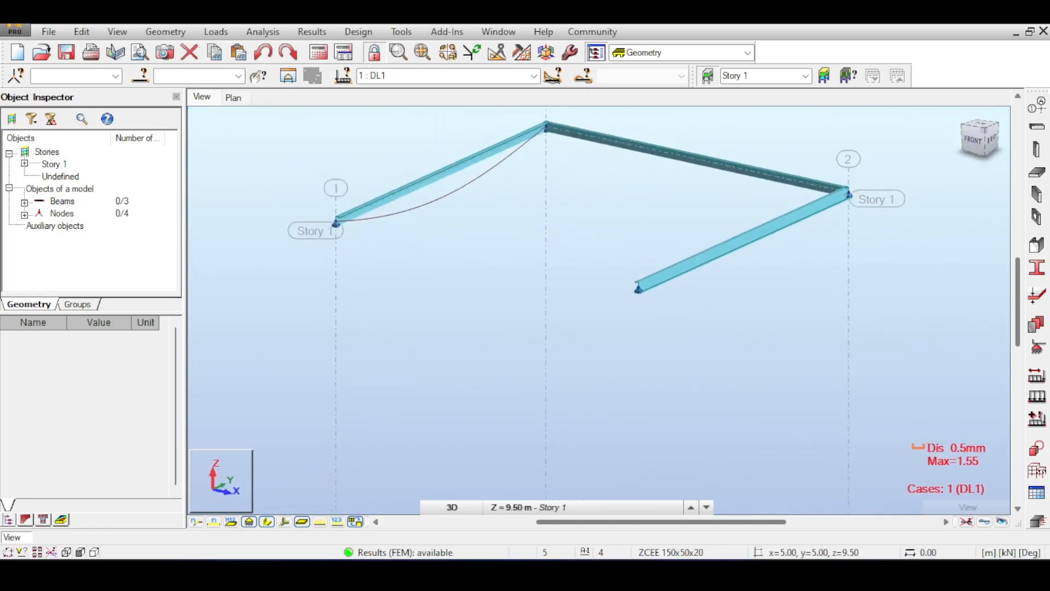
{"action": "scroll", "coordinate": [829, 264], "scroll_direction": "up", "scroll_amount": 5}
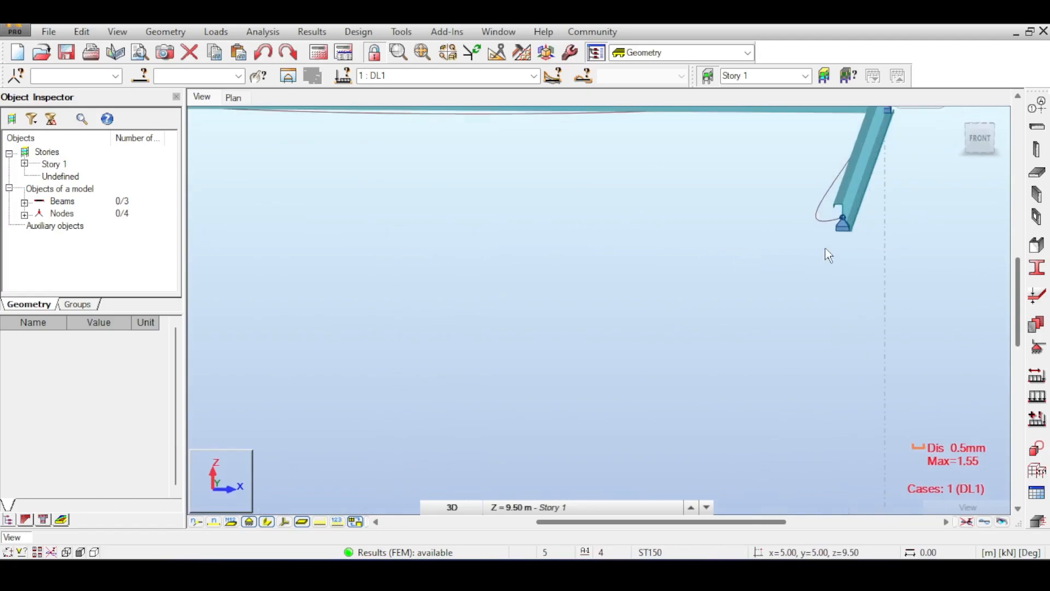
{"action": "scroll", "coordinate": [720, 274], "scroll_direction": "up", "scroll_amount": 5}
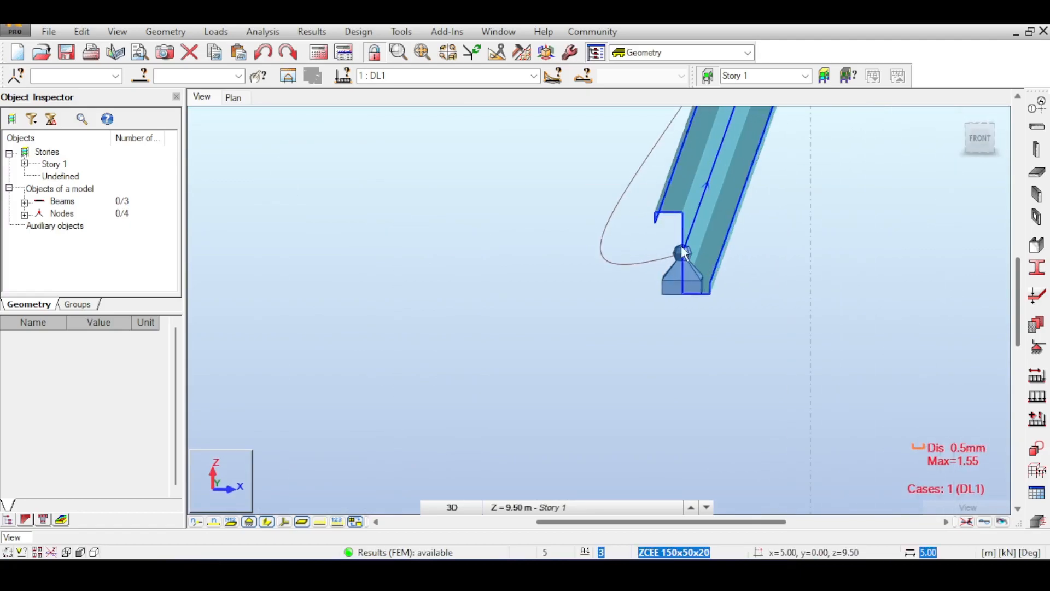
{"action": "scroll", "coordinate": [629, 181], "scroll_direction": "down", "scroll_amount": 10}
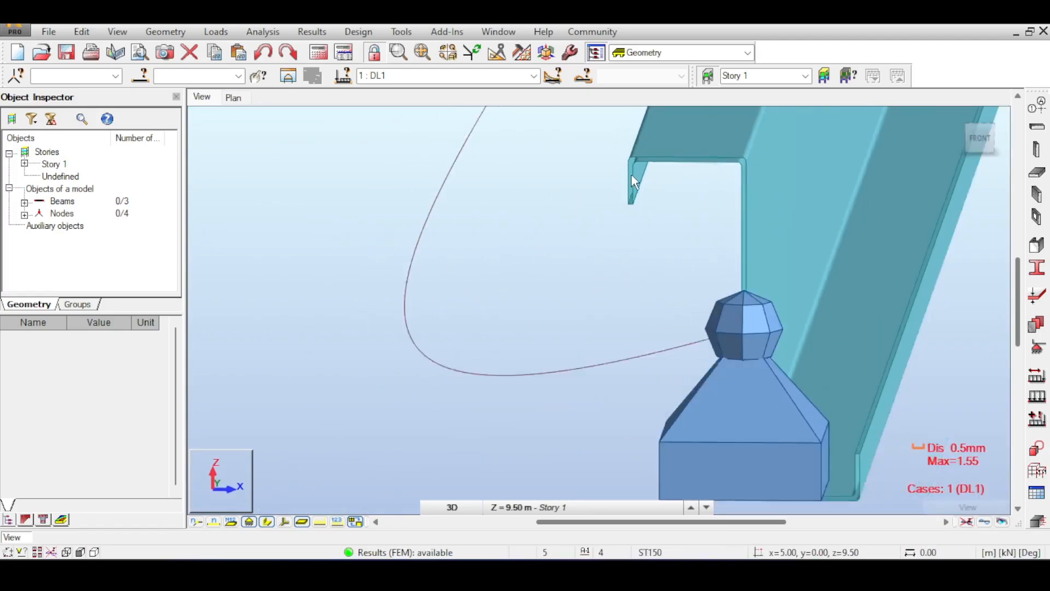
{"action": "scroll", "coordinate": [630, 180], "scroll_direction": "down", "scroll_amount": 5}
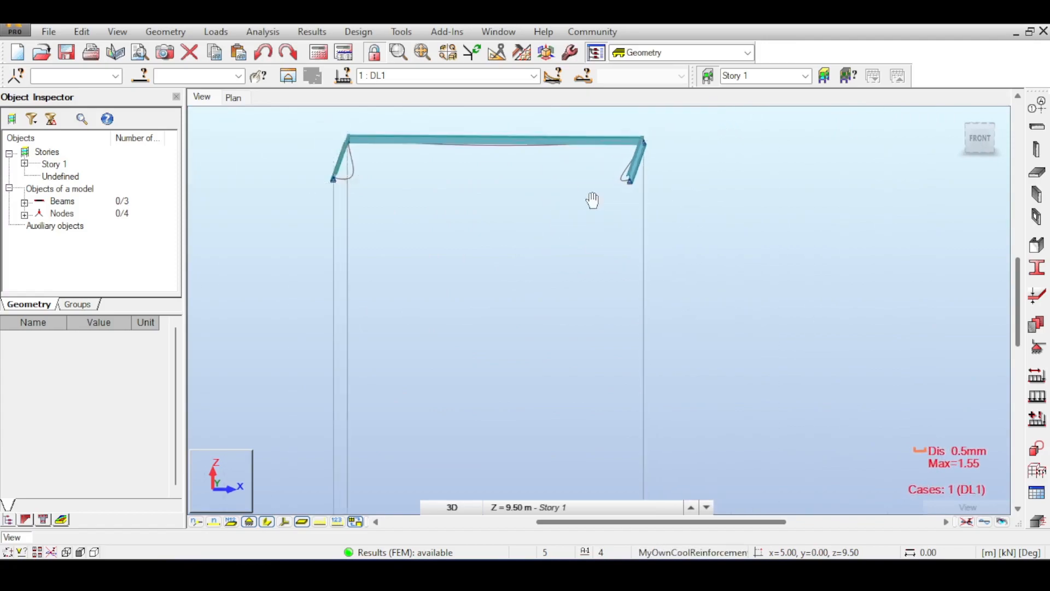
{"action": "scroll", "coordinate": [725, 313], "scroll_direction": "up", "scroll_amount": 2}
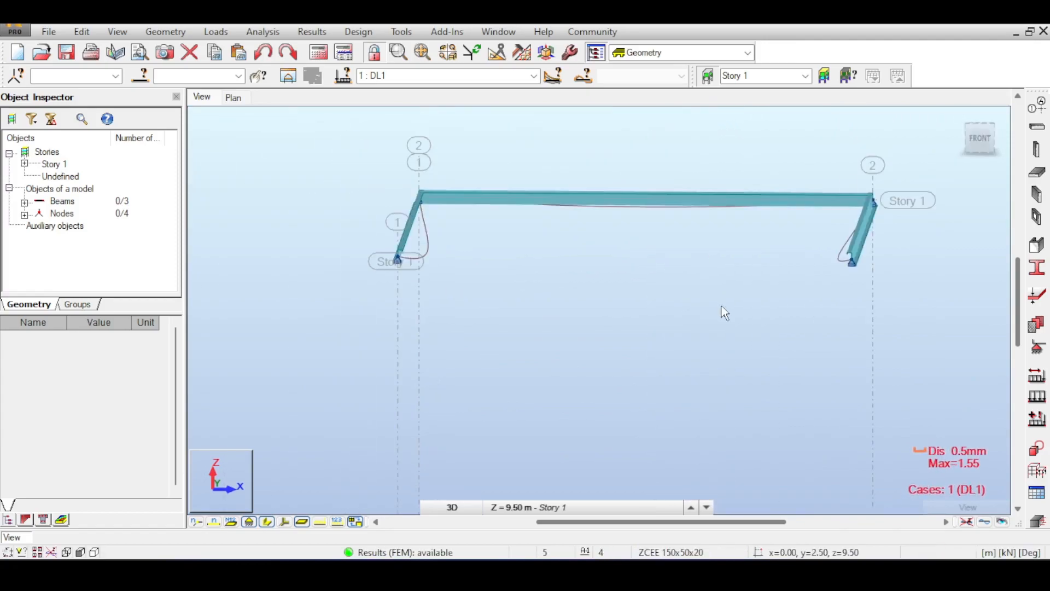